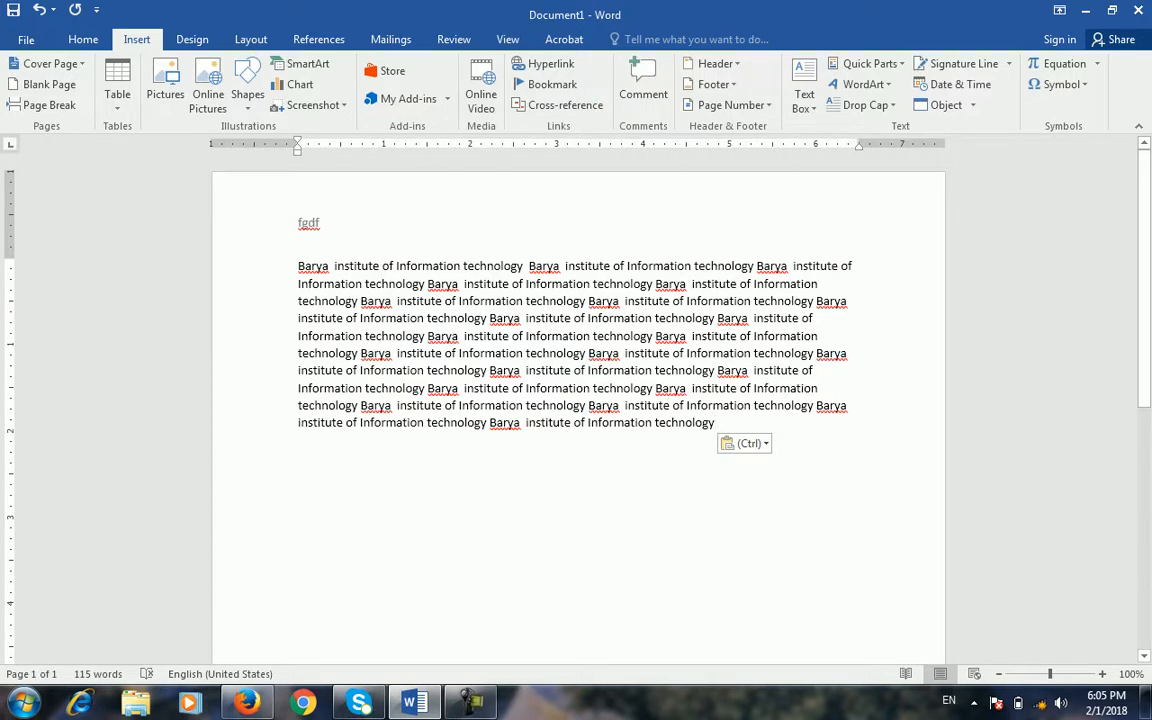
Turn the first letter B of the paragraph into a dropped cap spanning 4 lines, keeping the +Body font.
left_click(315, 266)
left_click(299, 266)
left_click_drag(299, 266, 305, 266)
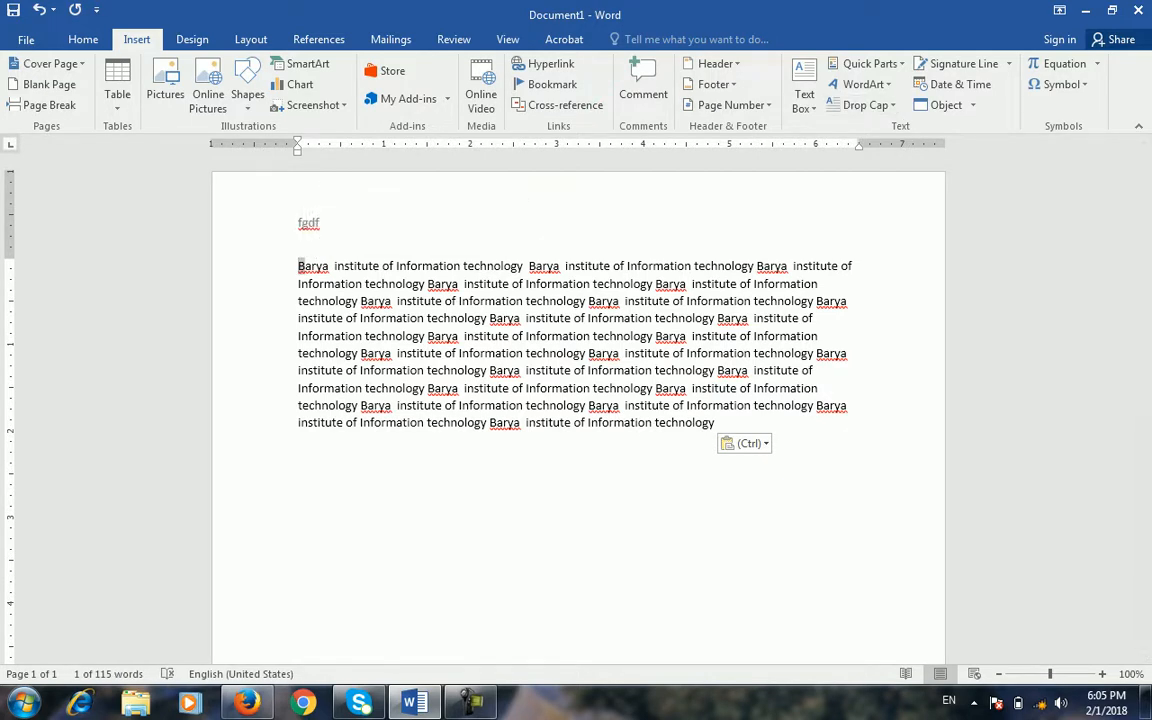
left_click(862, 105)
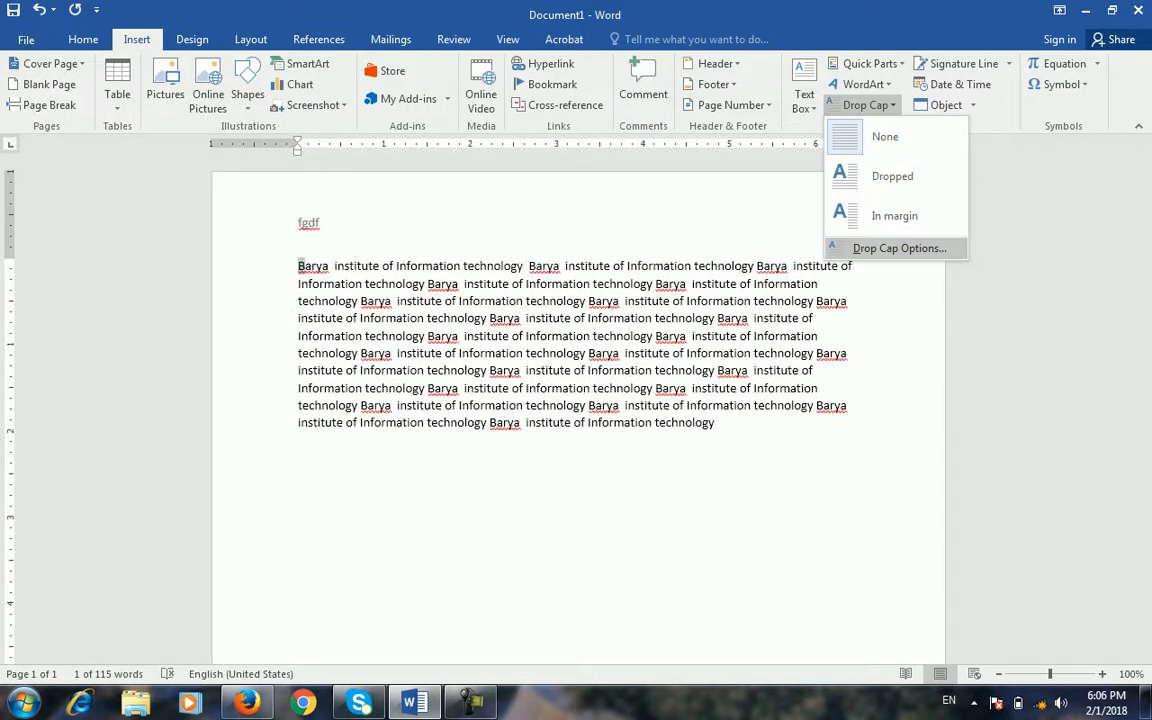
left_click(898, 248)
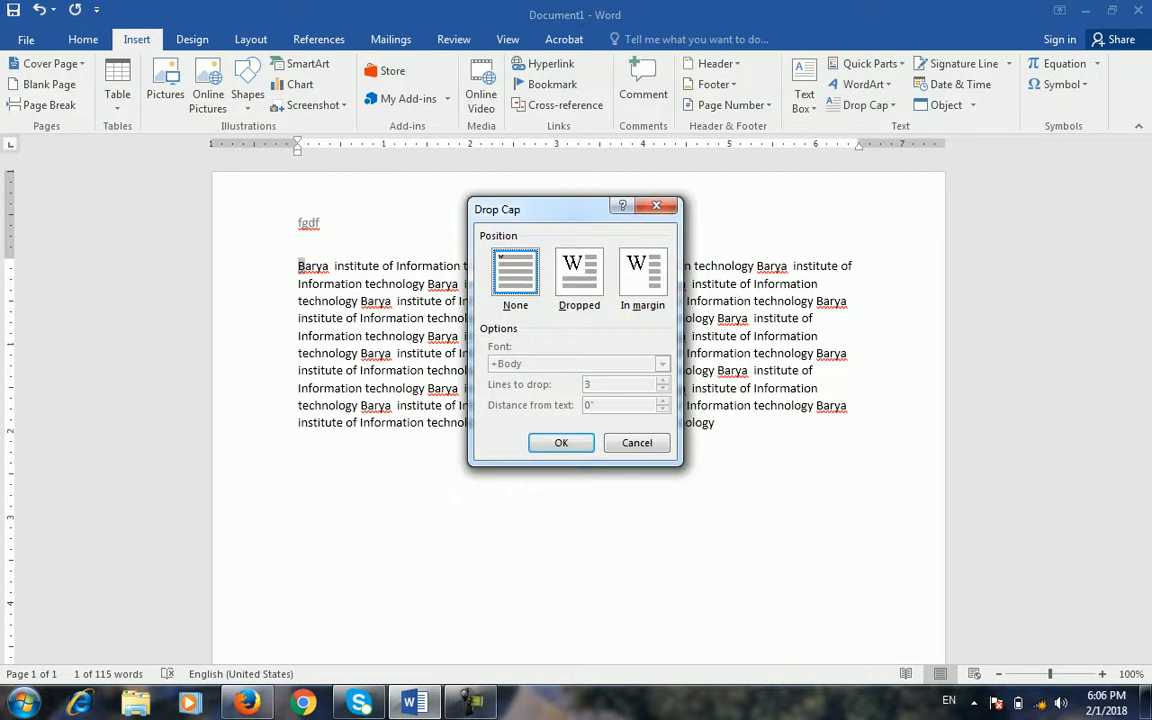
left_click(579, 273)
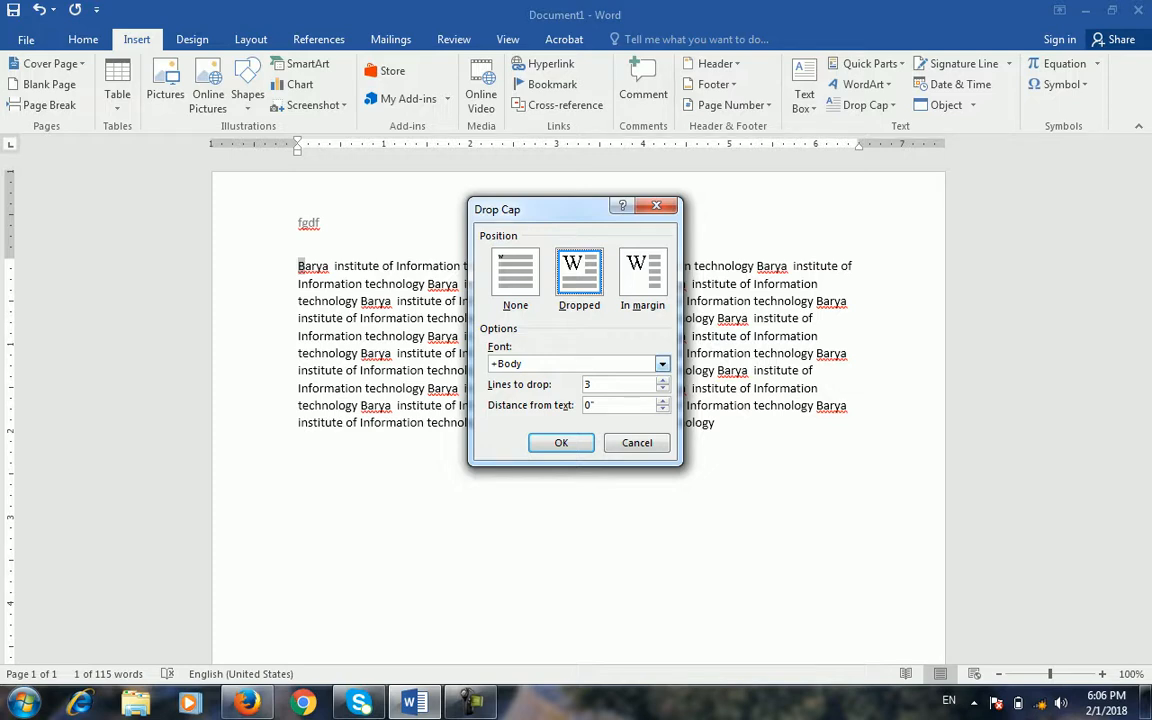
left_click(662, 364)
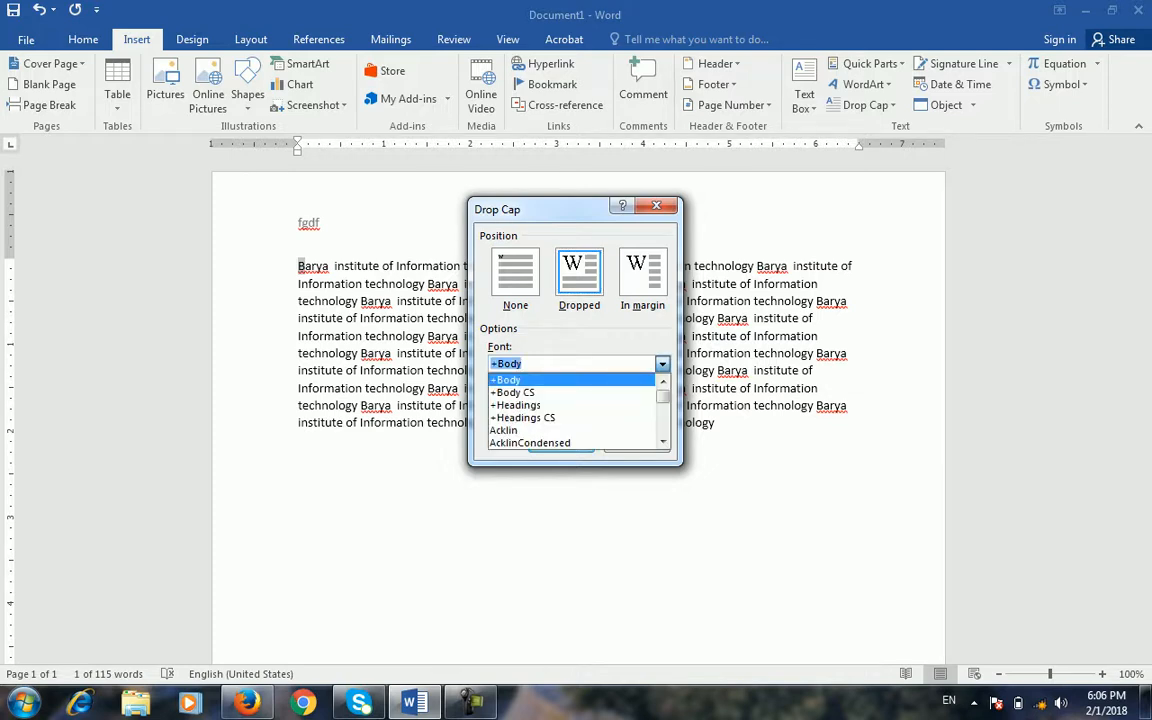
left_click(662, 364)
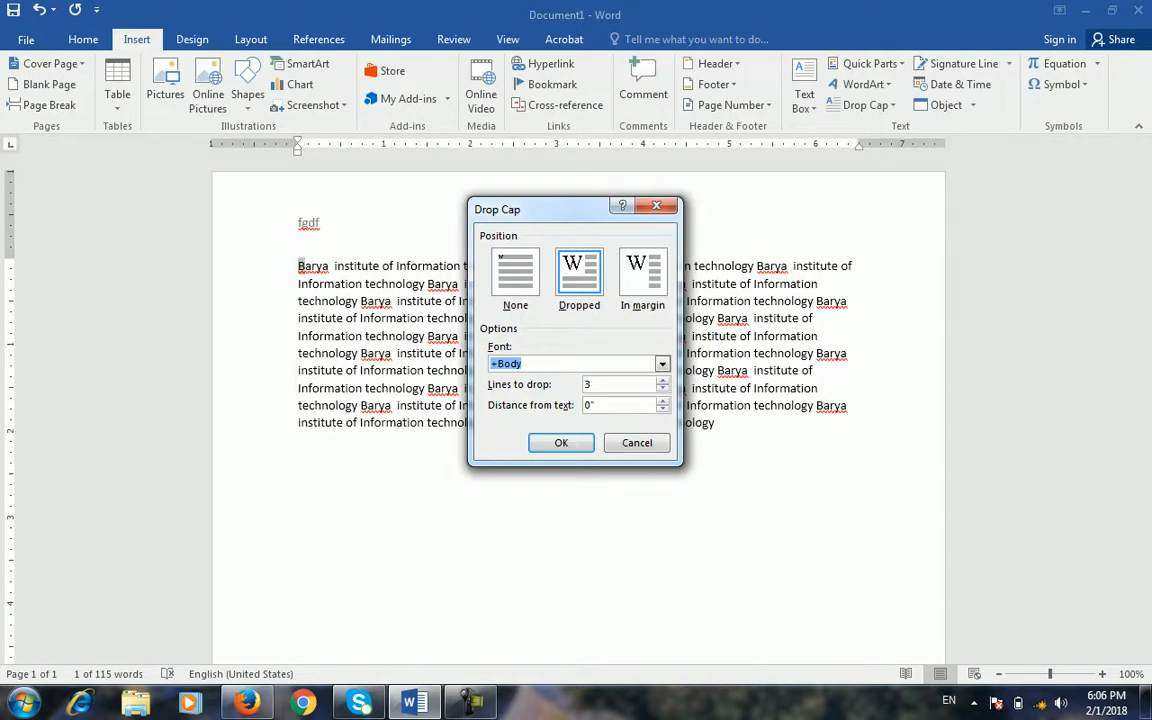
key("Tab")
left_click(662, 381)
left_click(561, 443)
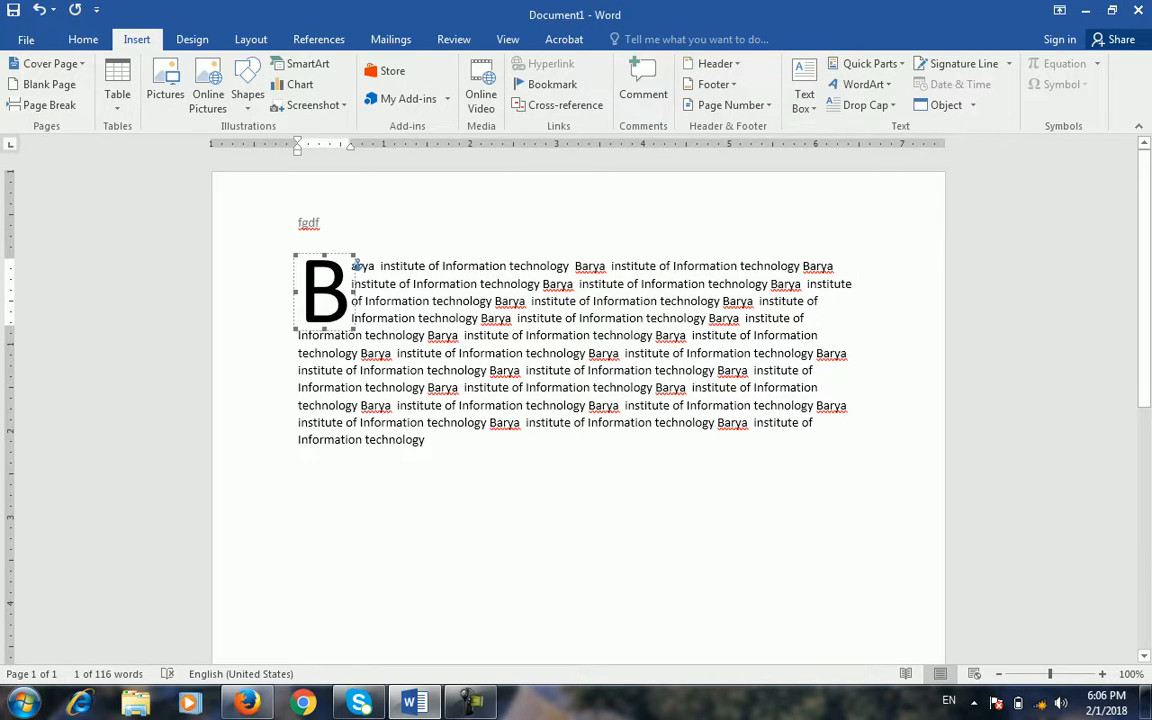
Increase the drop cap's distance from the text by three increments.
left_click(865, 105)
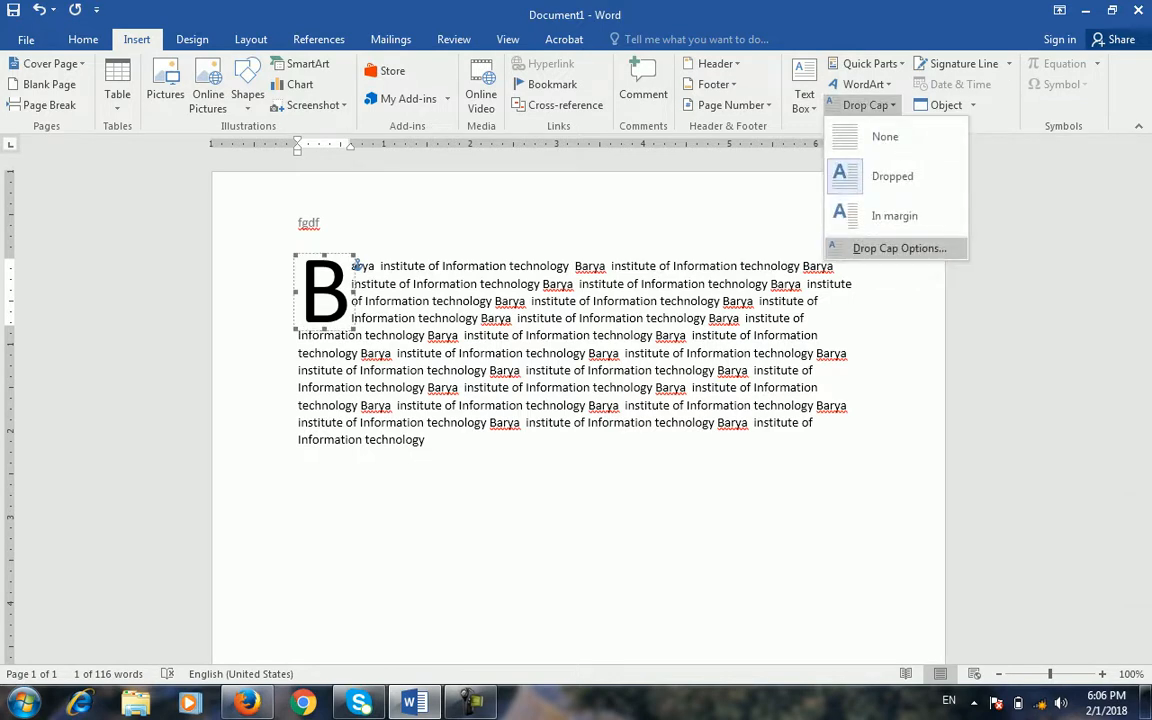
left_click(890, 247)
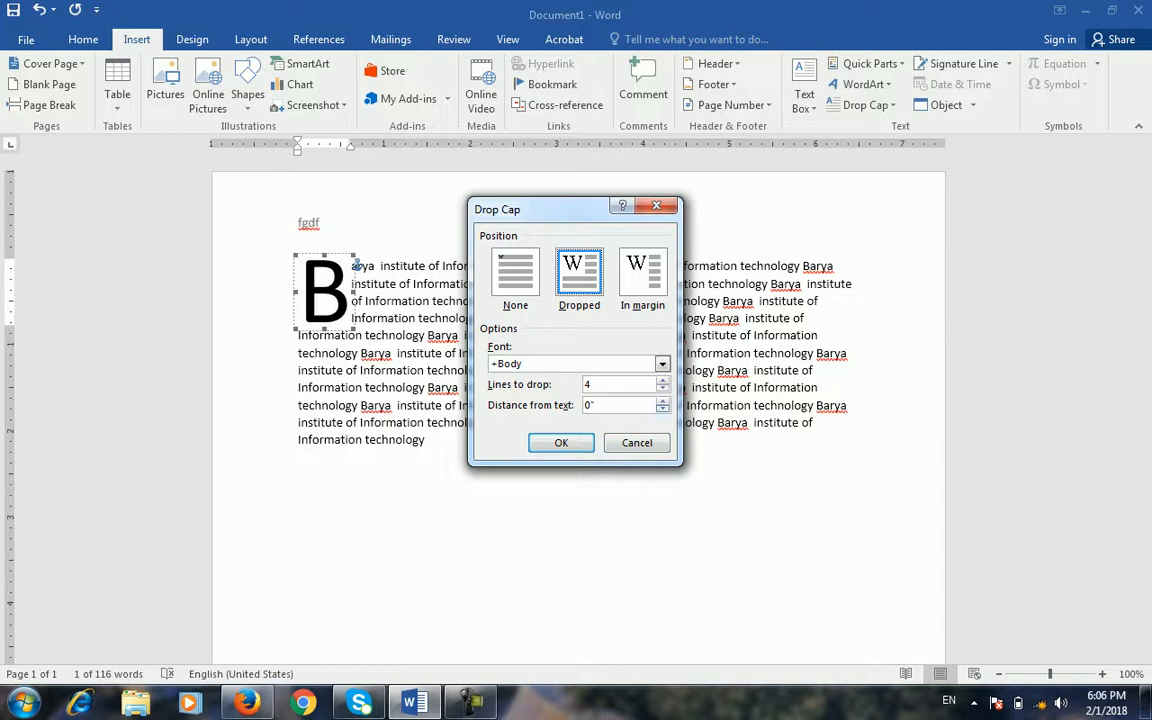
left_click(663, 401)
left_click(663, 401)
left_click(663, 401)
left_click(561, 443)
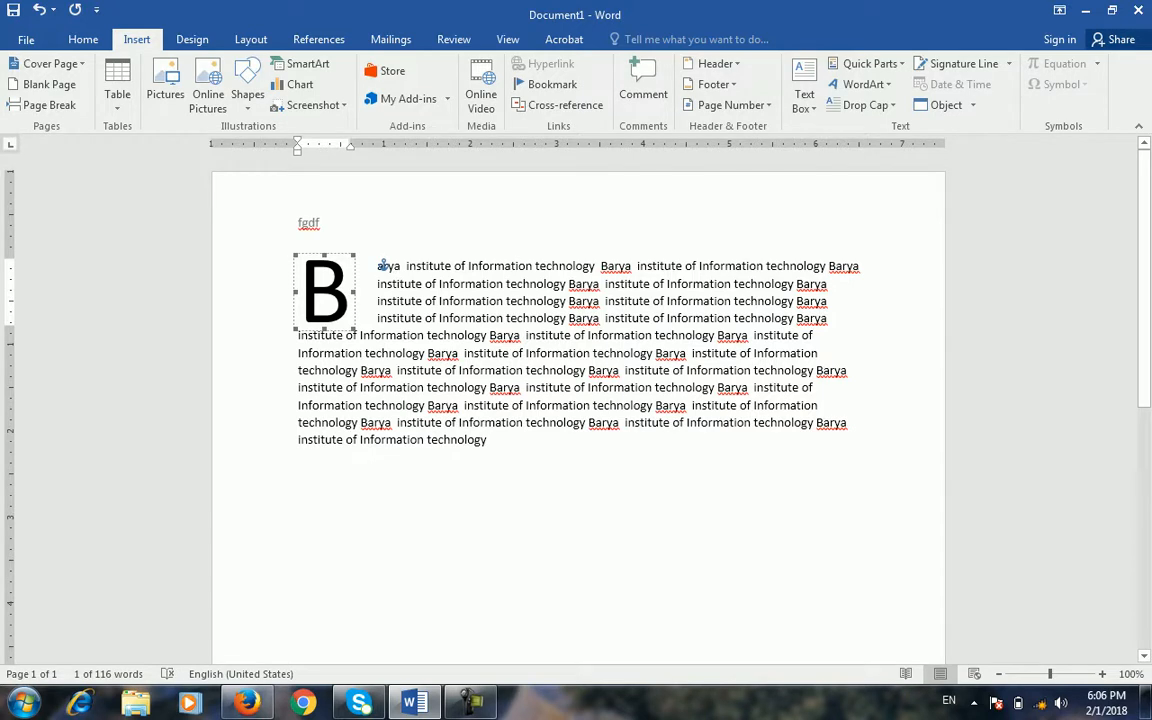
Remove the drop cap from the paragraph's first letter.
left_click(866, 105)
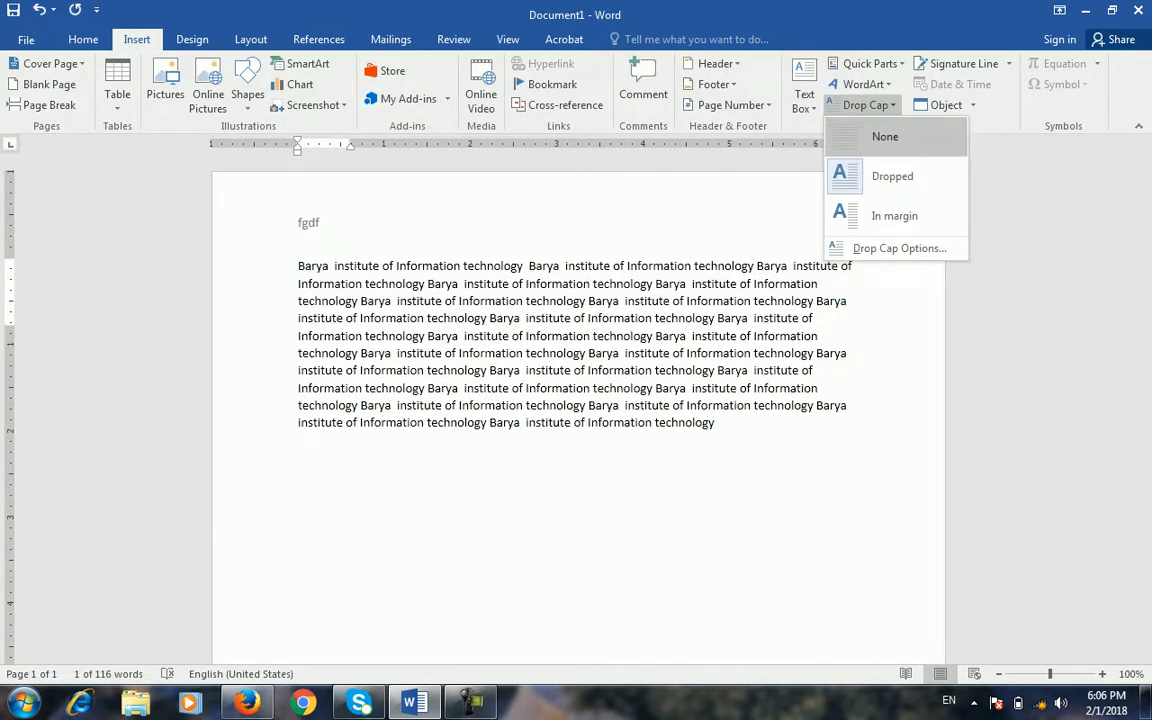
left_click(885, 137)
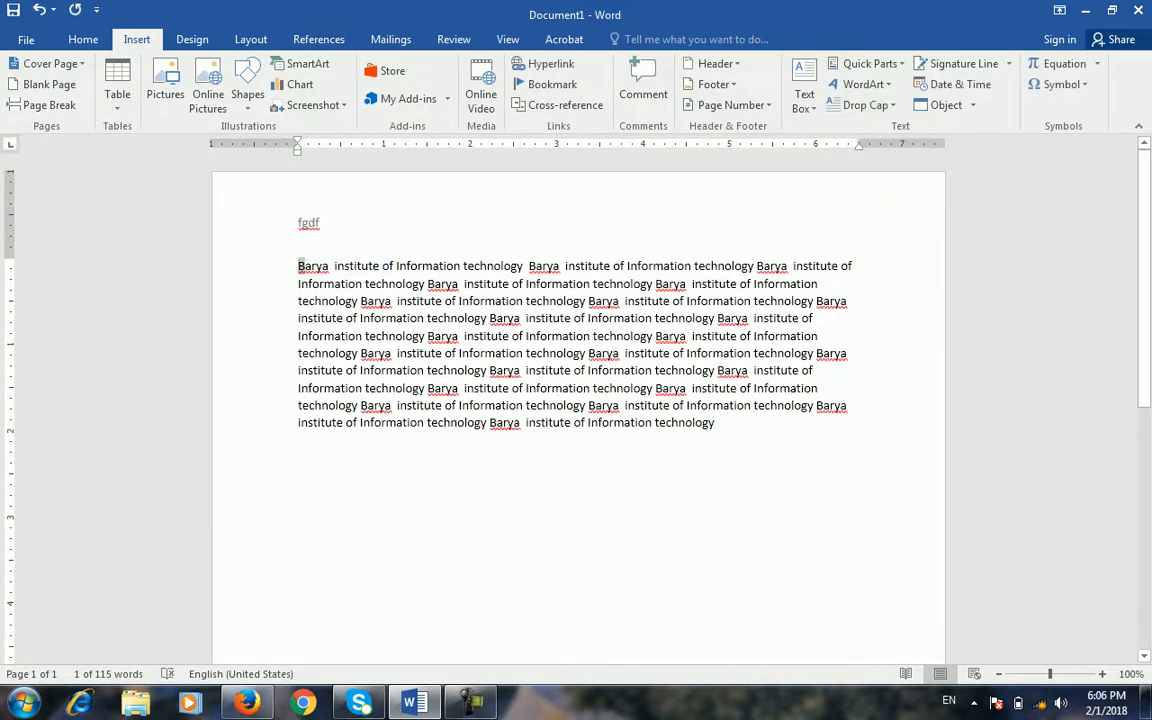
Insert a Microsoft Office signature line three lines below the paragraph, with the suggested signer's name and the title Director.
left_click(716, 423)
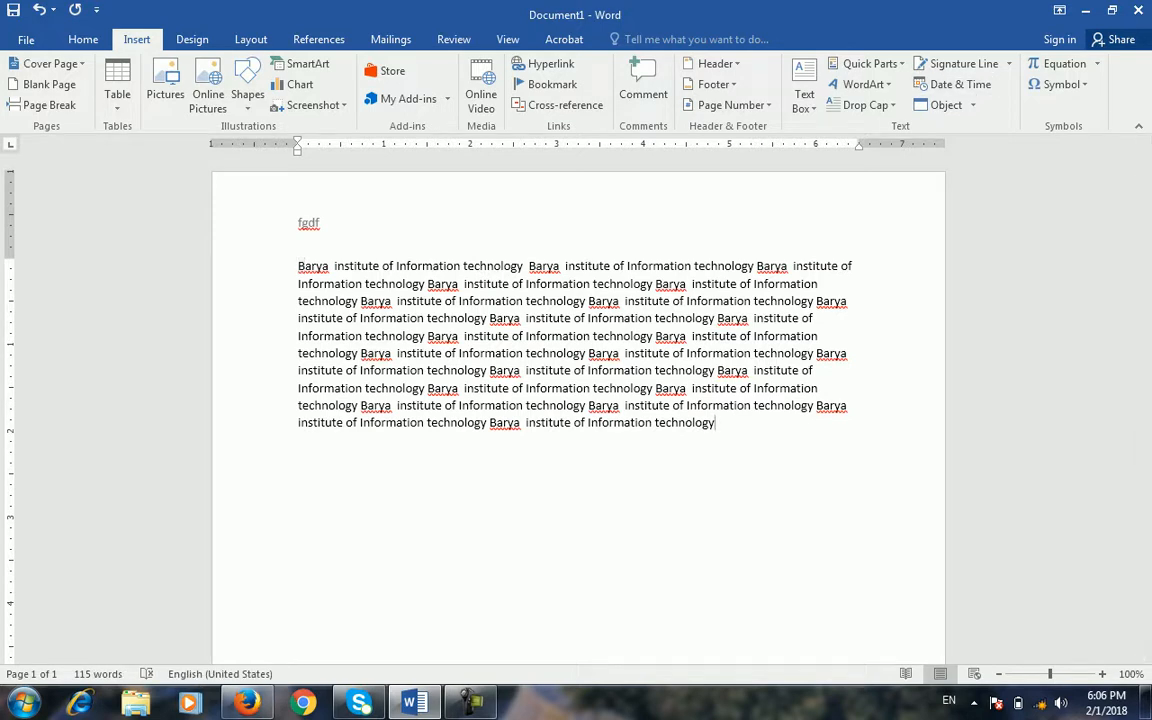
key("Return")
key("Return")
key("Return")
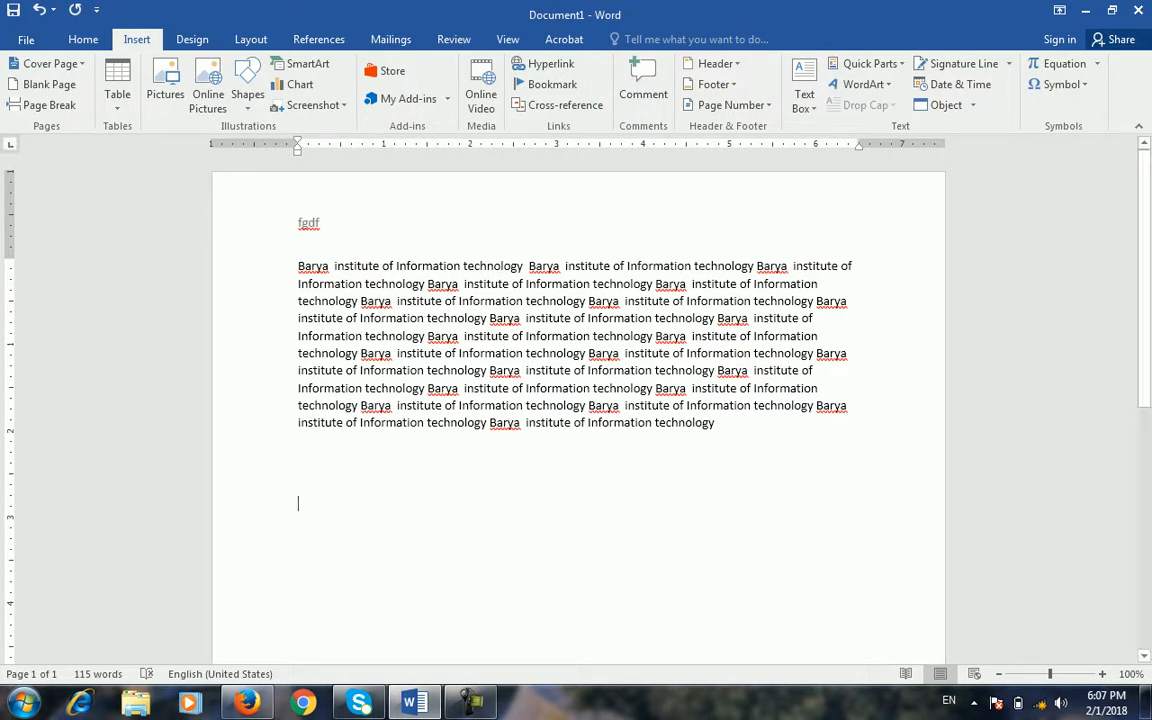
left_click(1008, 63)
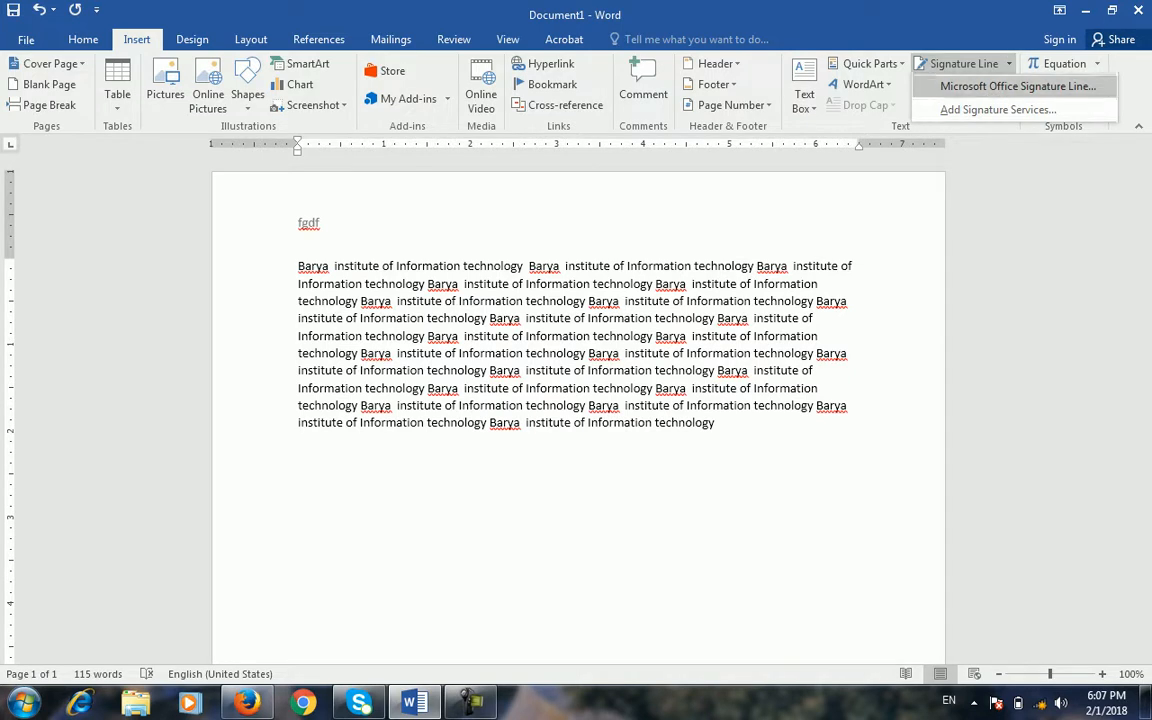
left_click(1018, 86)
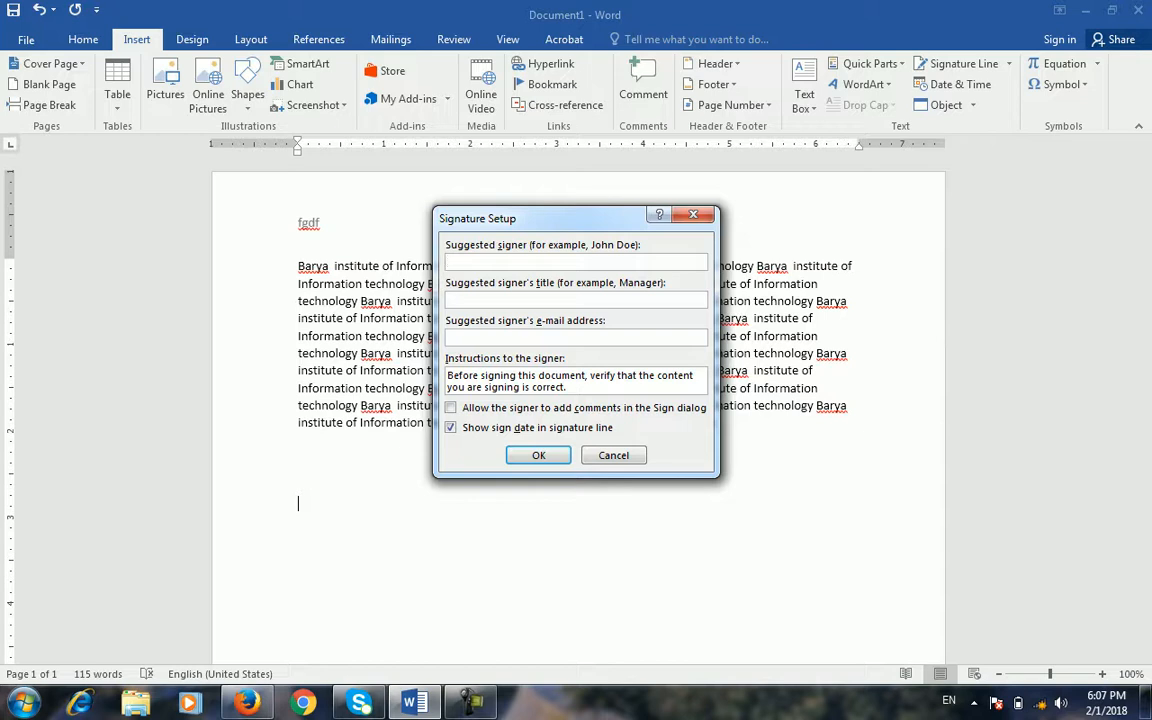
type("Wafiullah")
key("Tab")
type("Director")
left_click(450, 337)
key("Return")
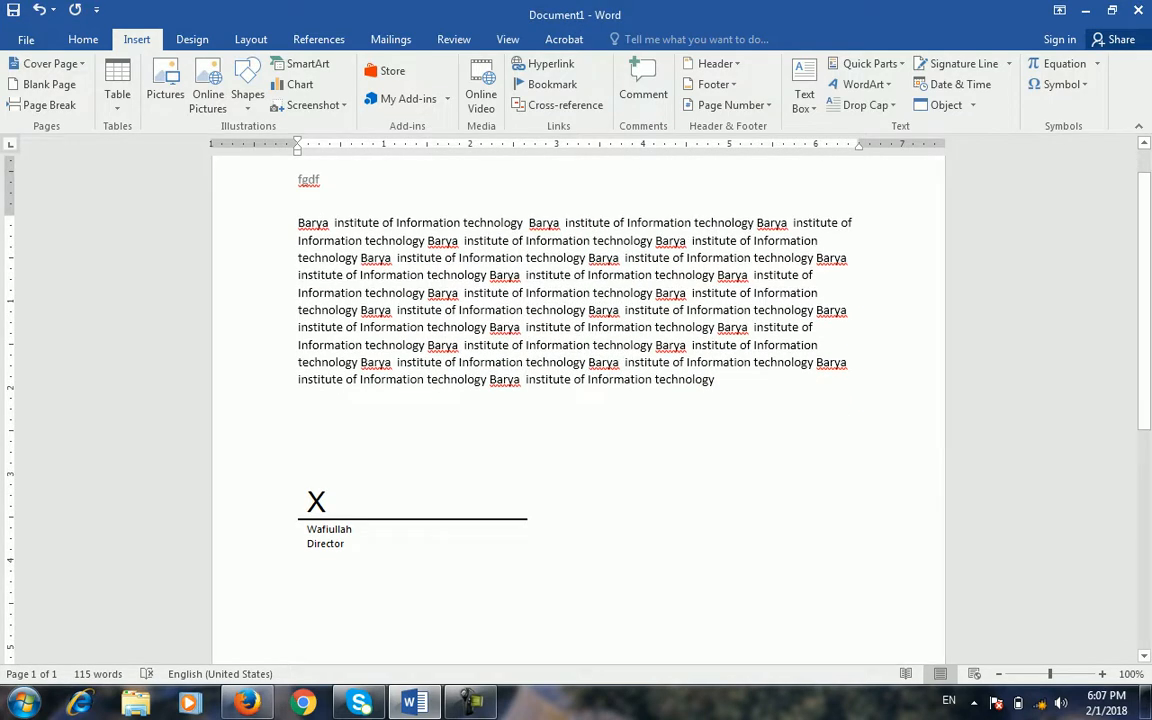
left_click(476, 505)
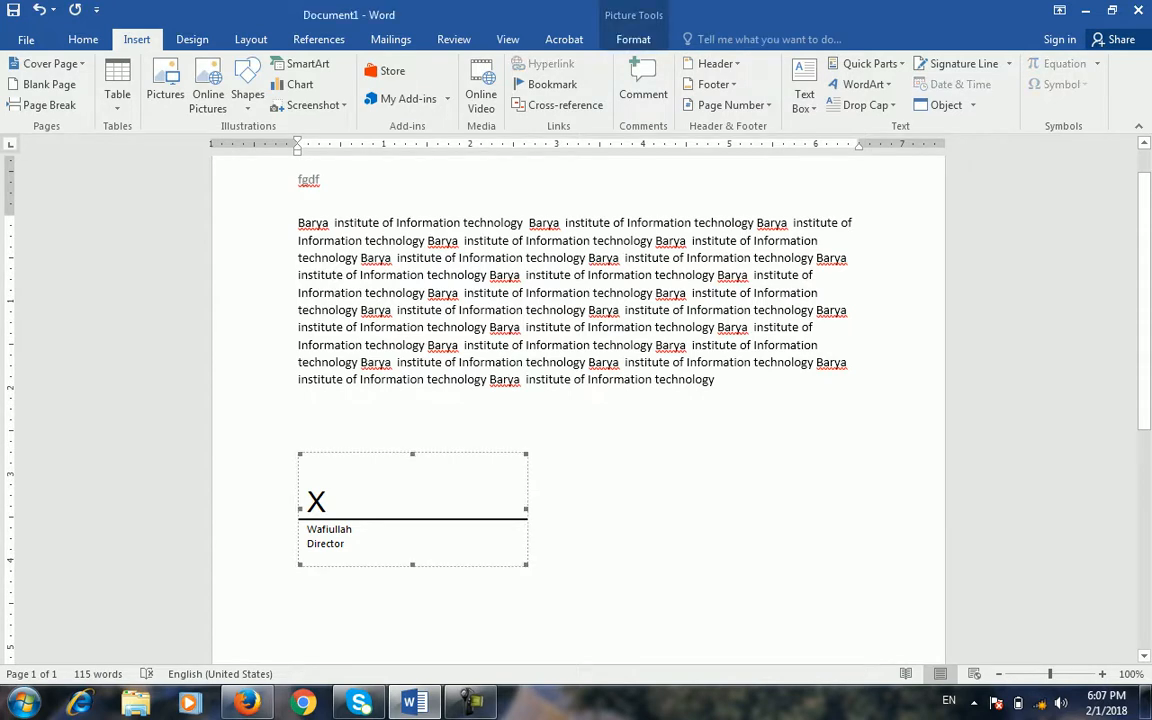
left_click(530, 558)
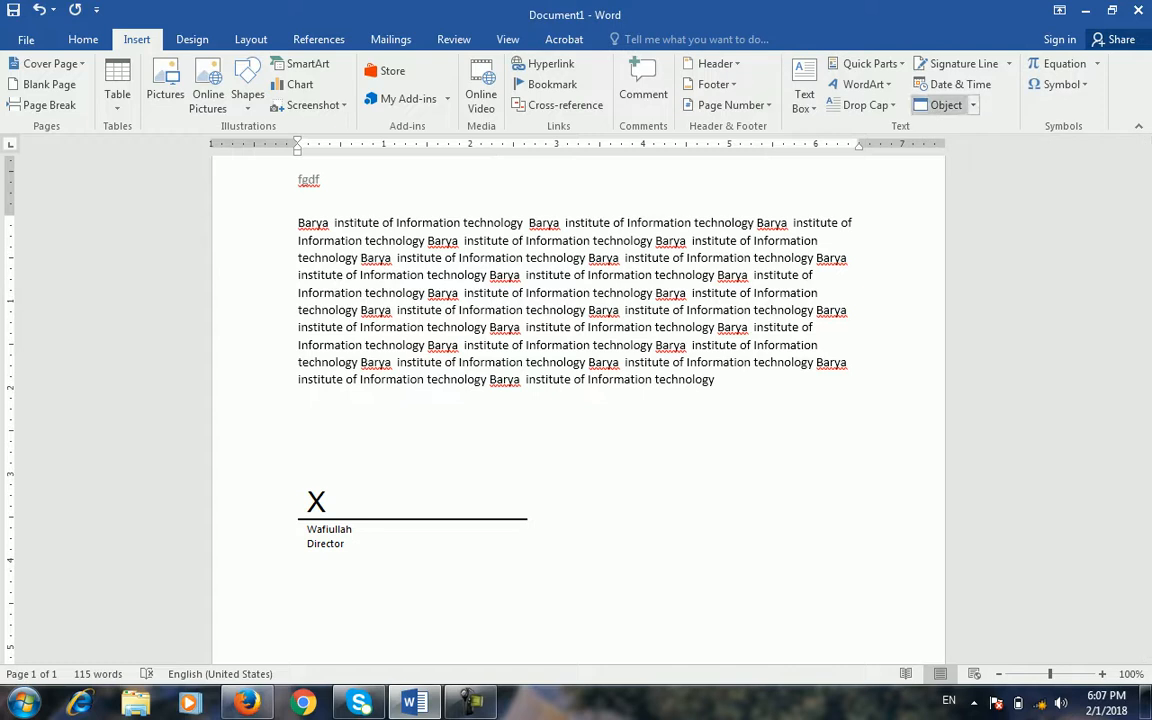
left_click(1008, 63)
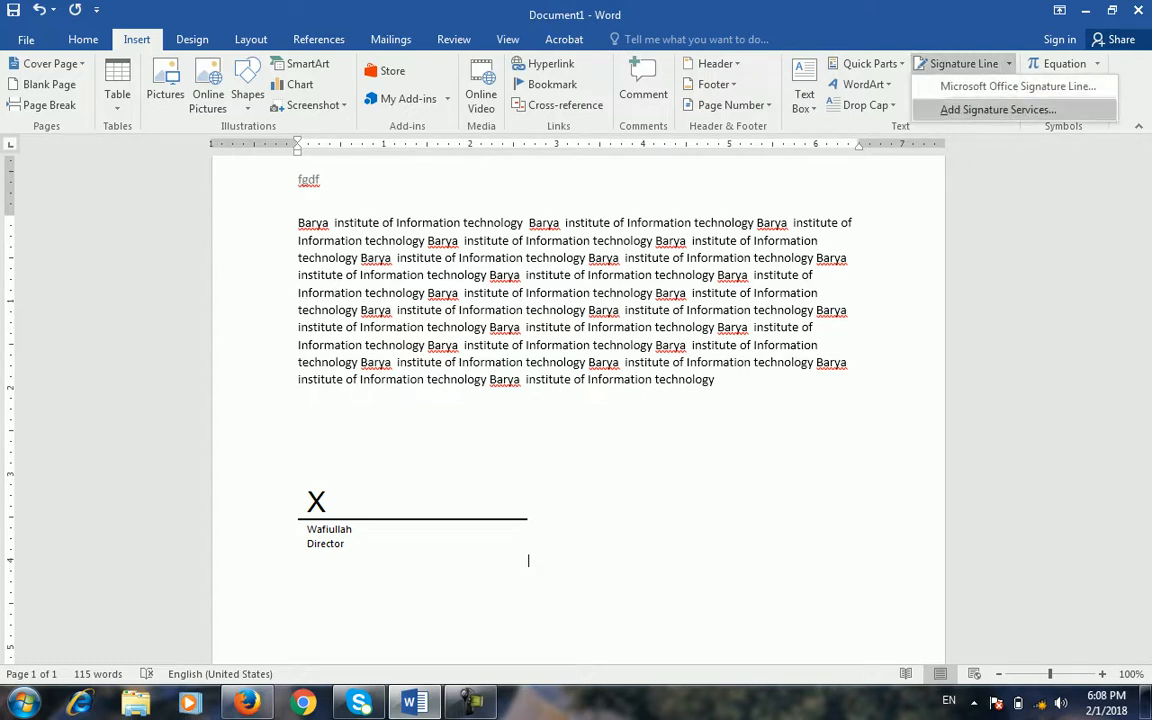
left_click(998, 109)
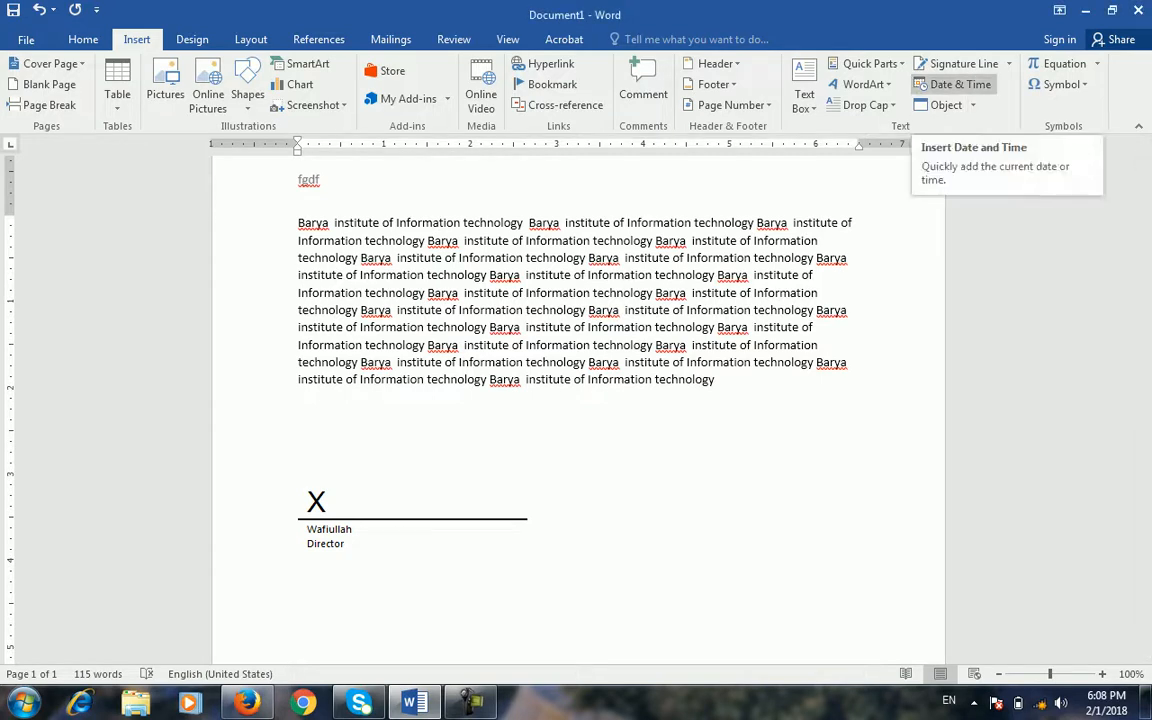
Insert the date between the paragraph and the signature line as "Thursday, February 01, 2018", followed by a new line.
left_click(299, 405)
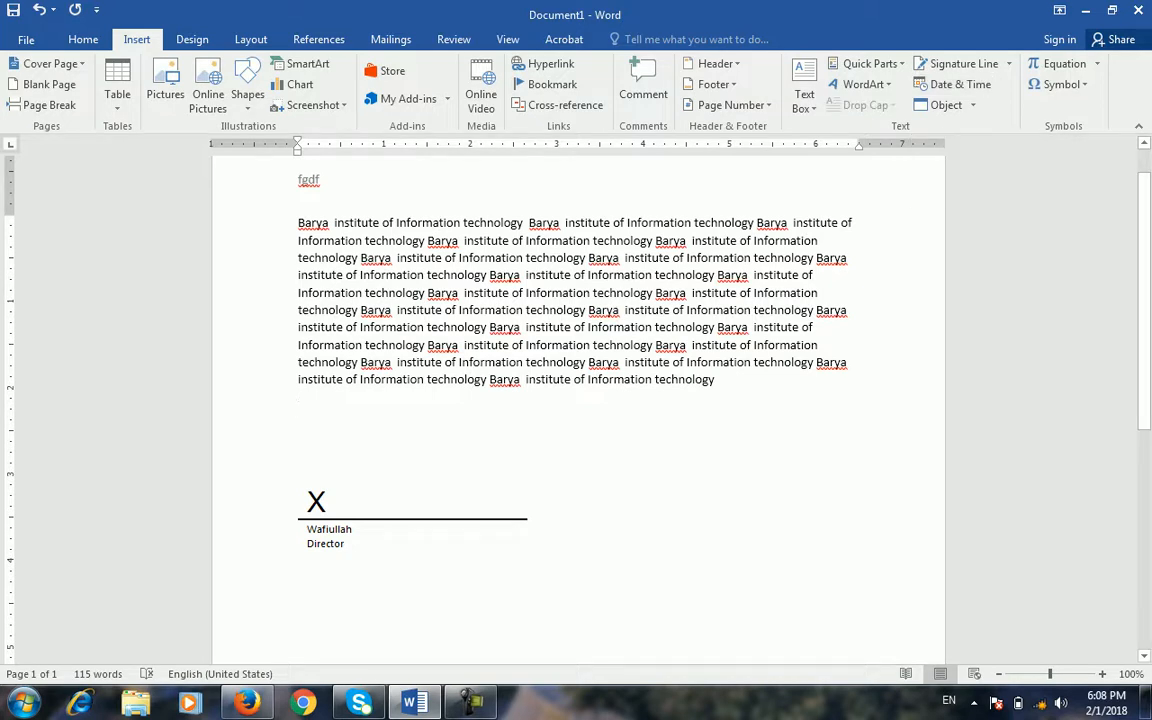
key("Return")
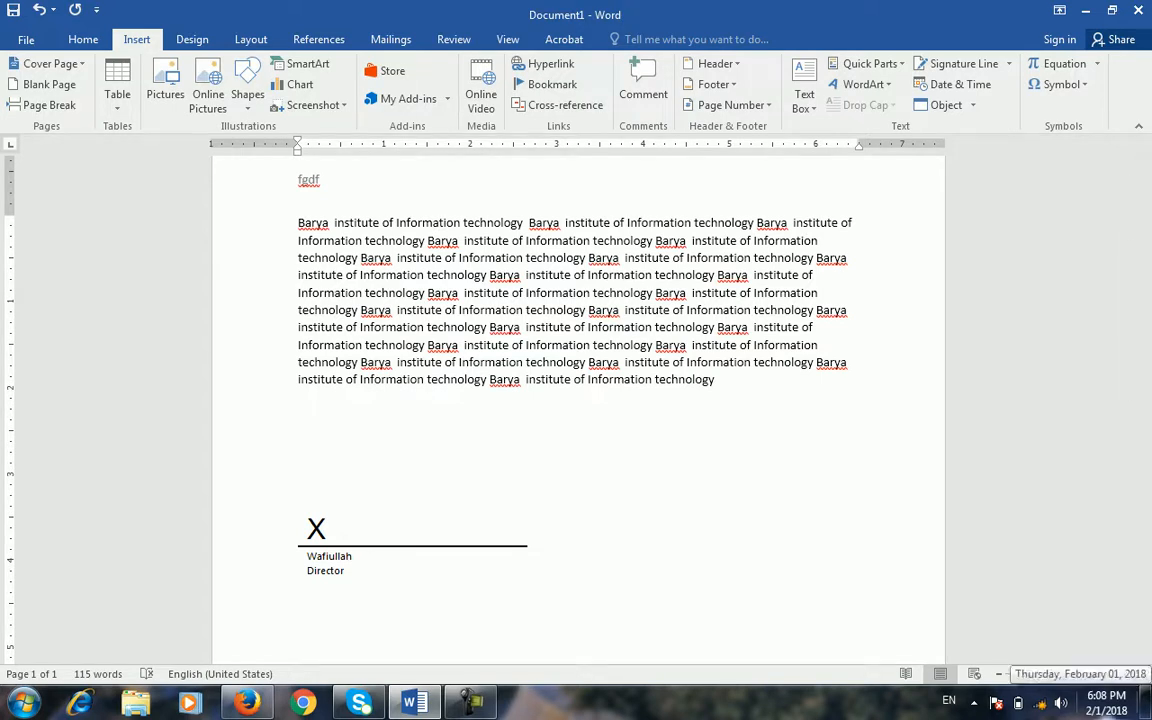
left_click(958, 84)
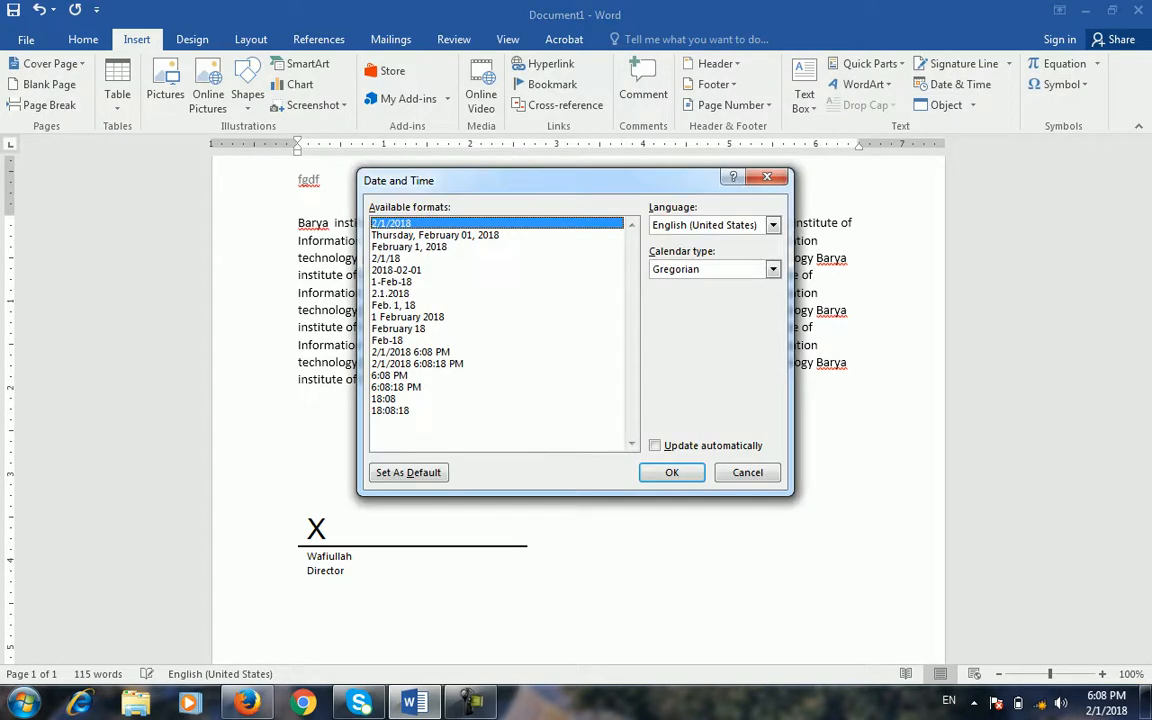
left_click(435, 235)
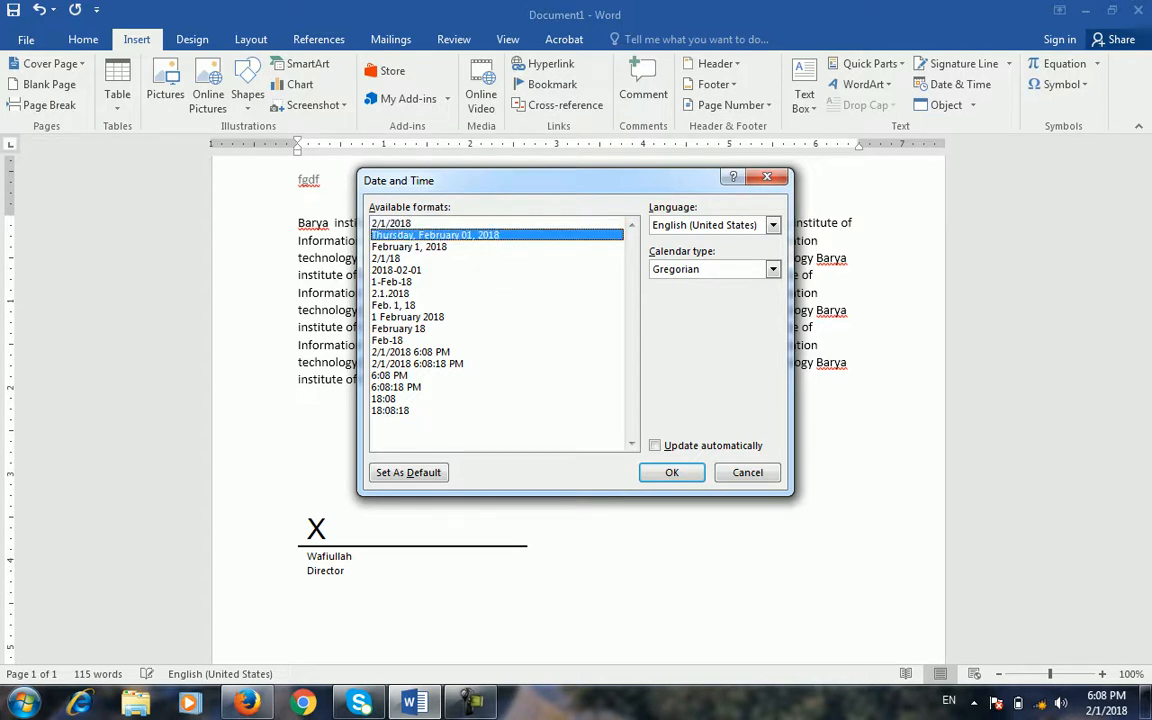
left_click(671, 472)
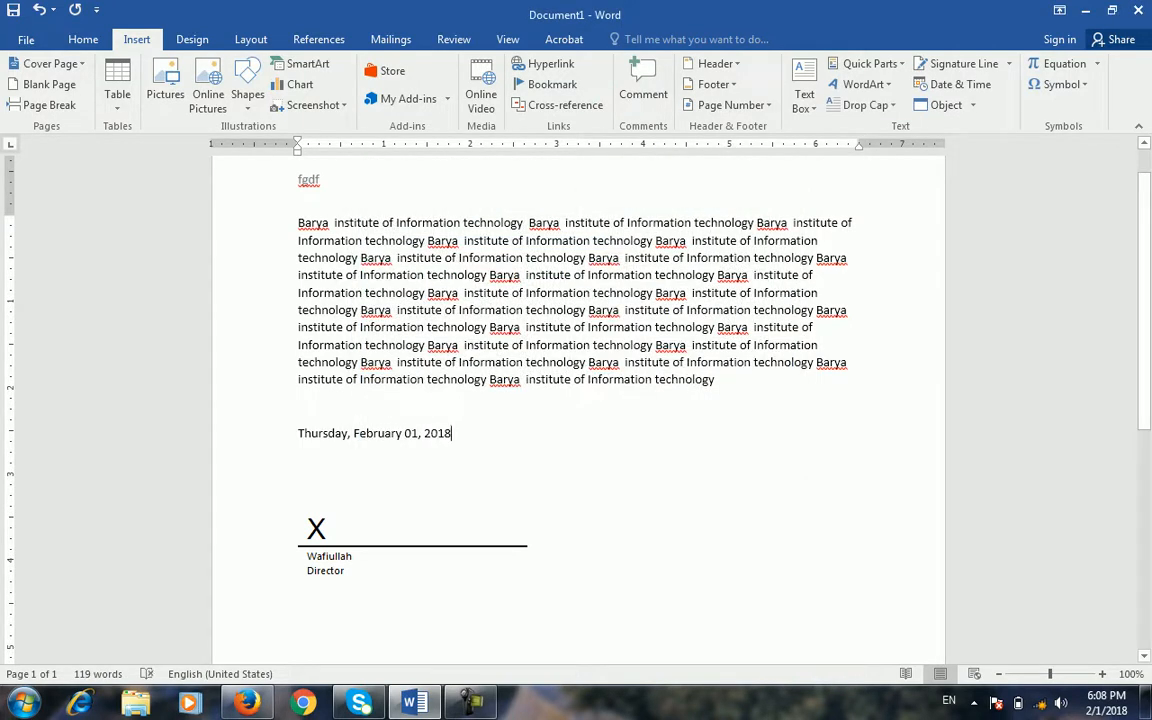
key("Return")
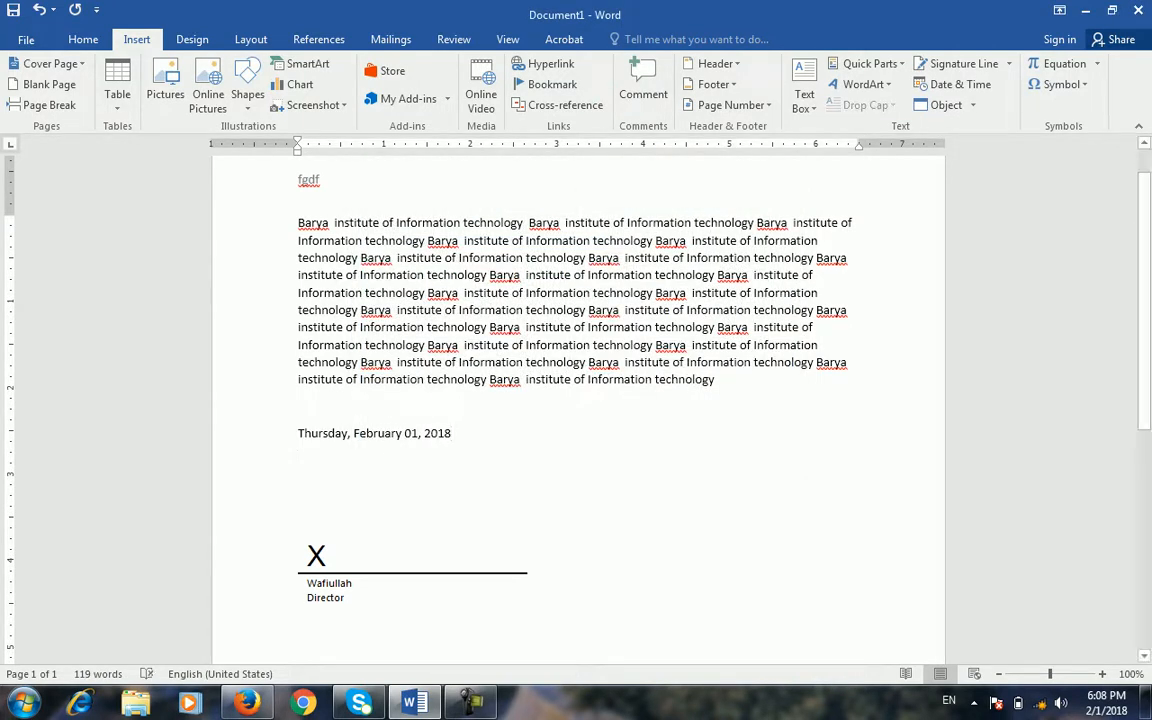
Insert a new Bitmap Image object on the line below the date, opening its blank canvas in Paint.
left_click(972, 105)
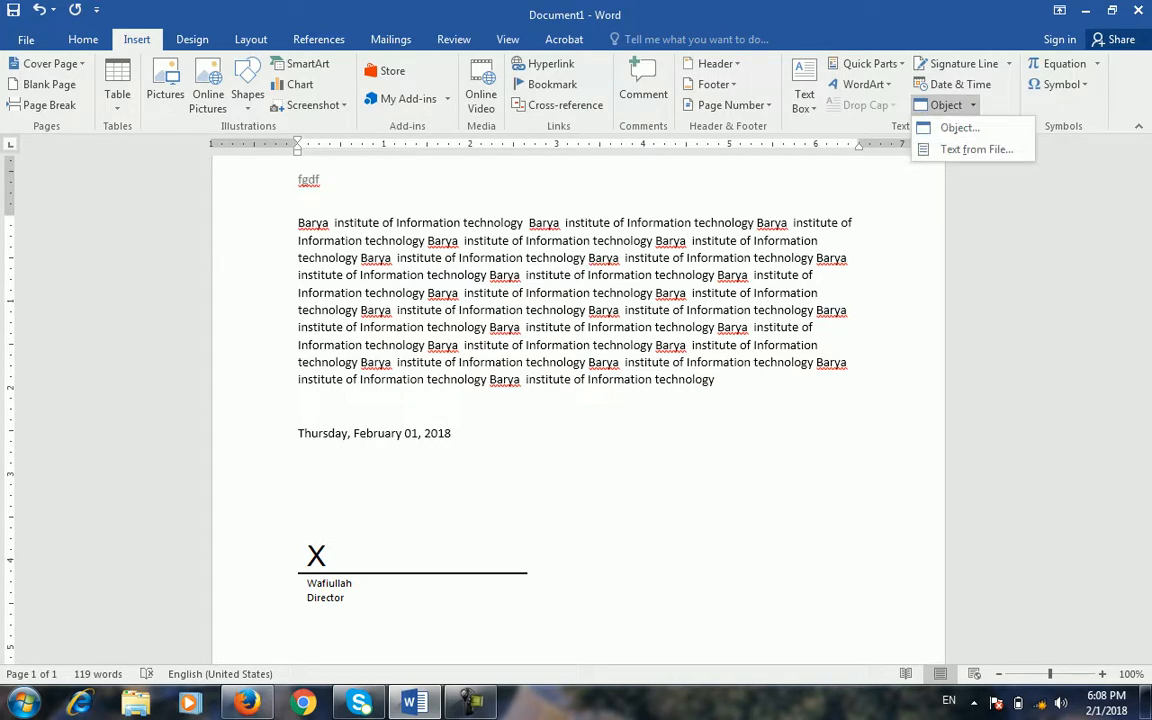
key("Escape")
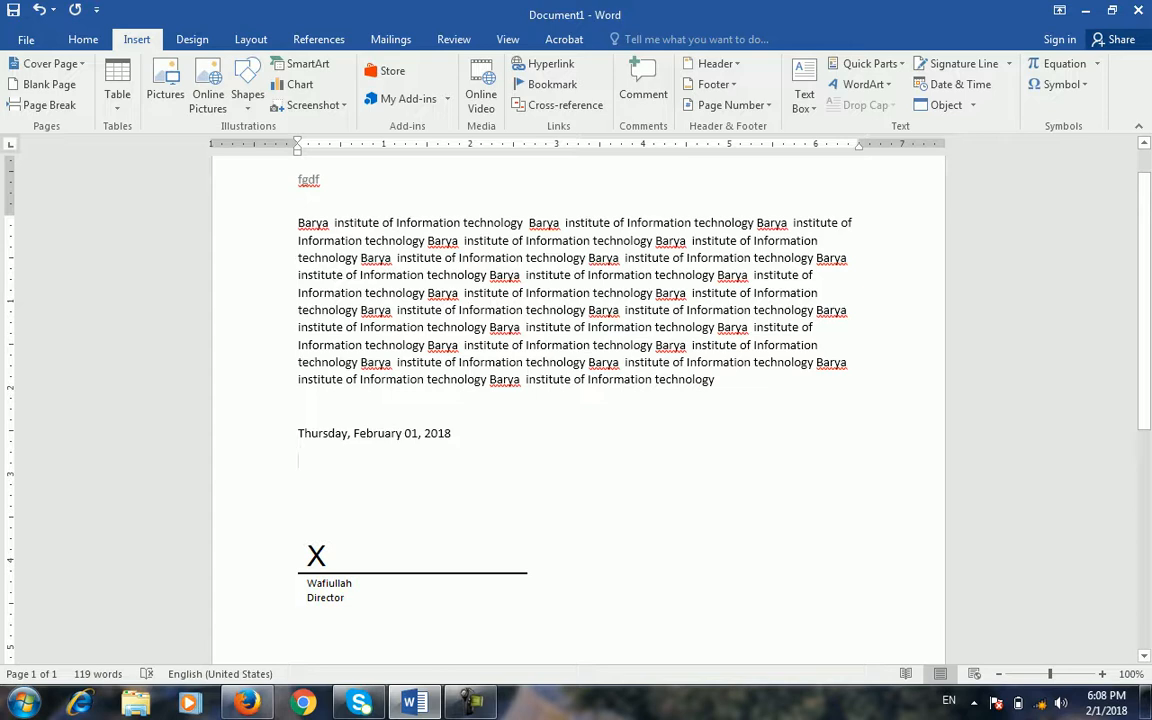
left_click(972, 105)
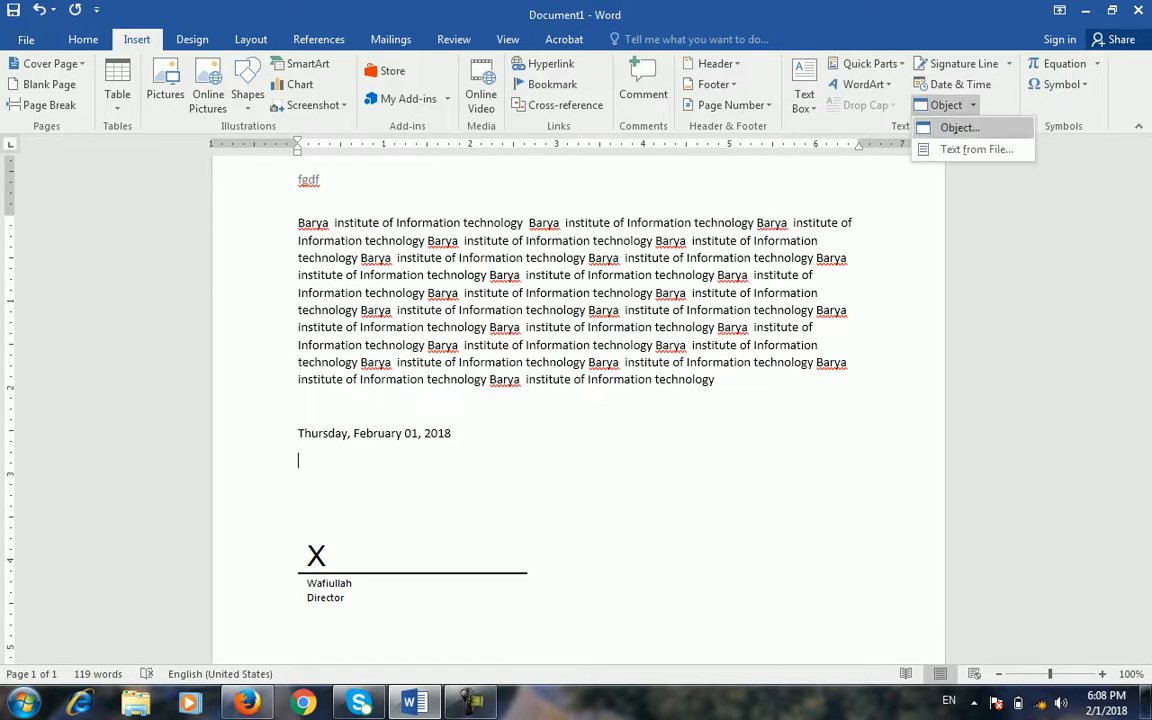
left_click(958, 127)
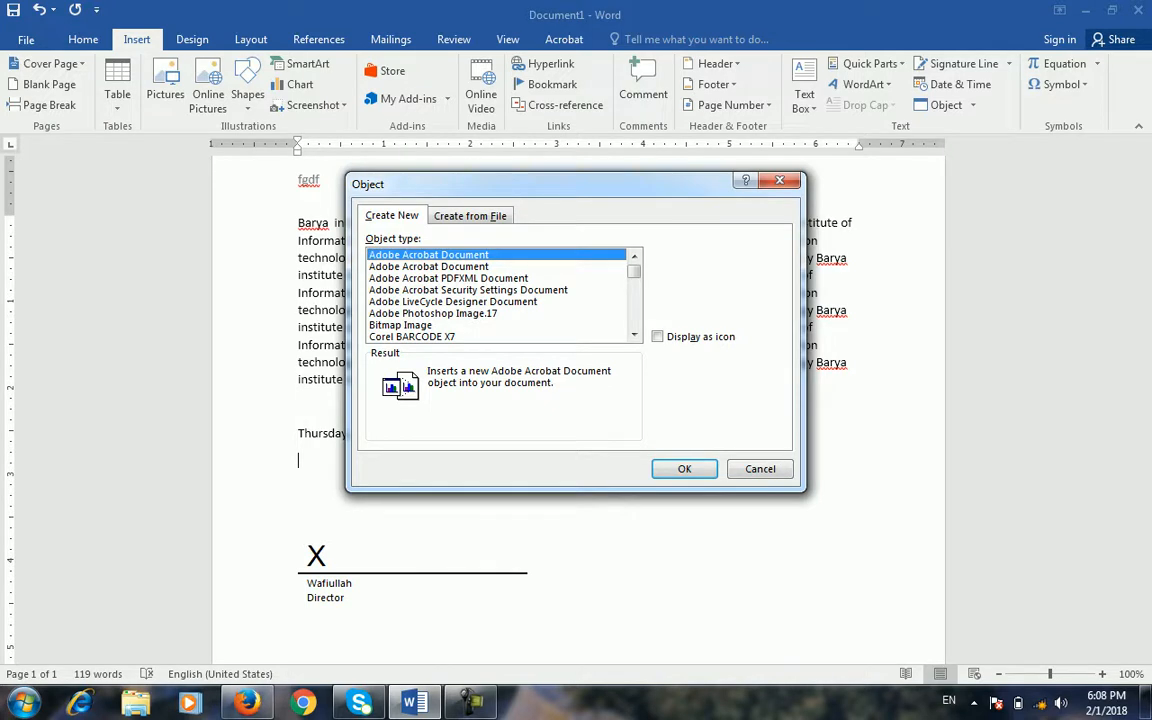
scroll(497, 295, "down", 2)
scroll(498, 296, "down", 4)
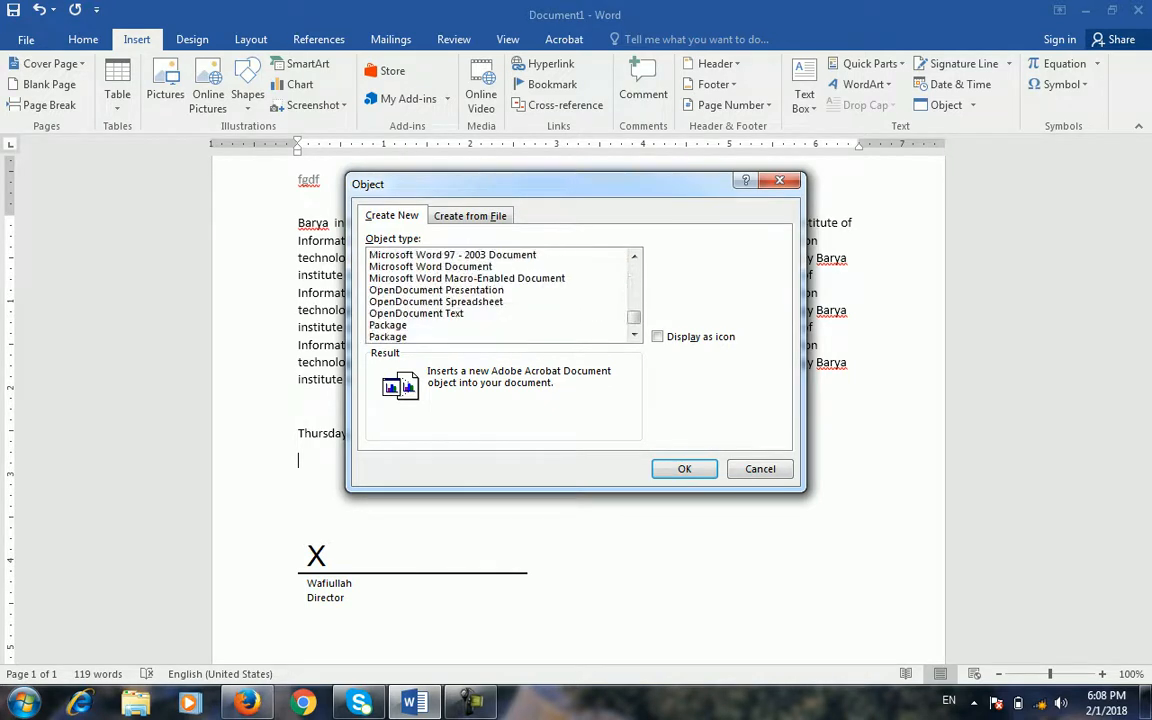
scroll(498, 296, "up", 9)
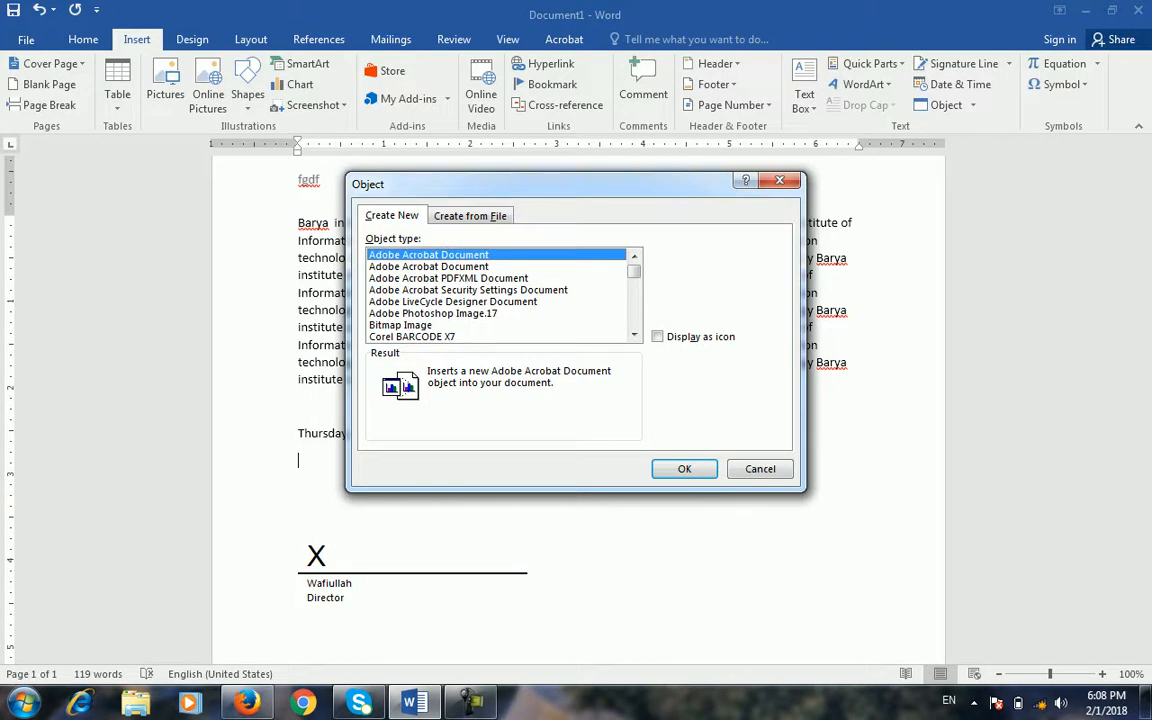
left_click(401, 325)
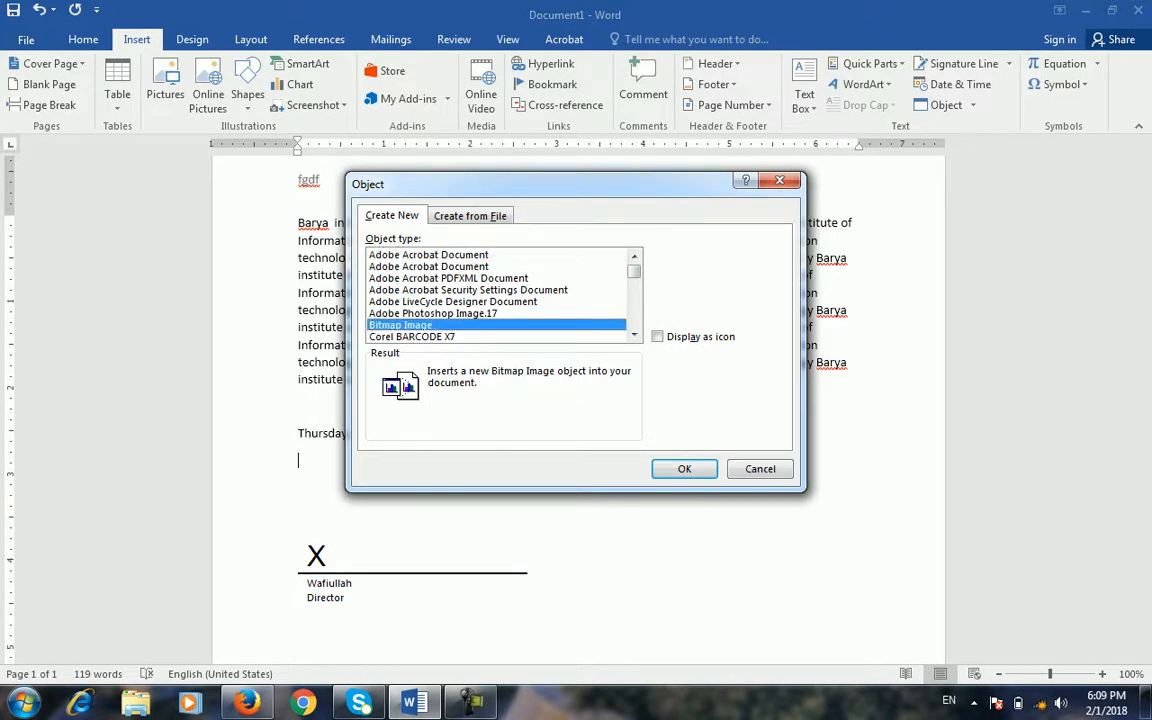
left_click(684, 469)
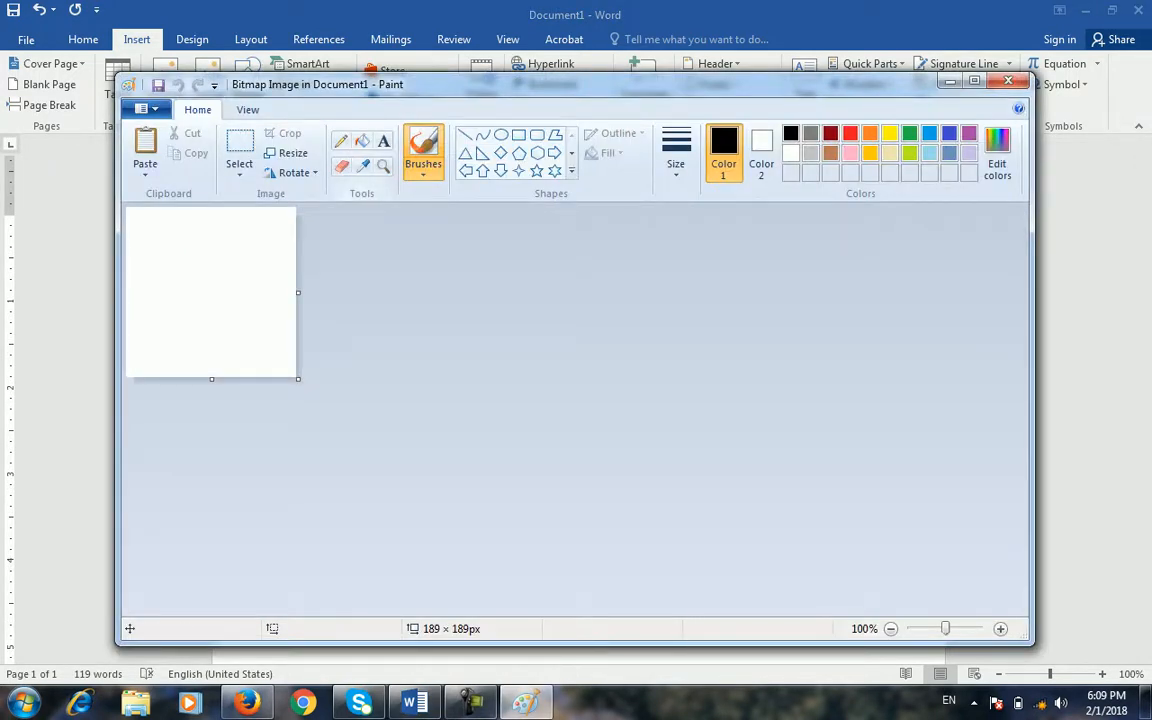
Enlarge the canvas to about 444 × 253 px, draw two overlapping black rectangles on it, and return to the Word document.
mouse_move(298, 378)
left_mouse_down()
mouse_move(432, 398)
mouse_move(527, 436)
left_mouse_up()
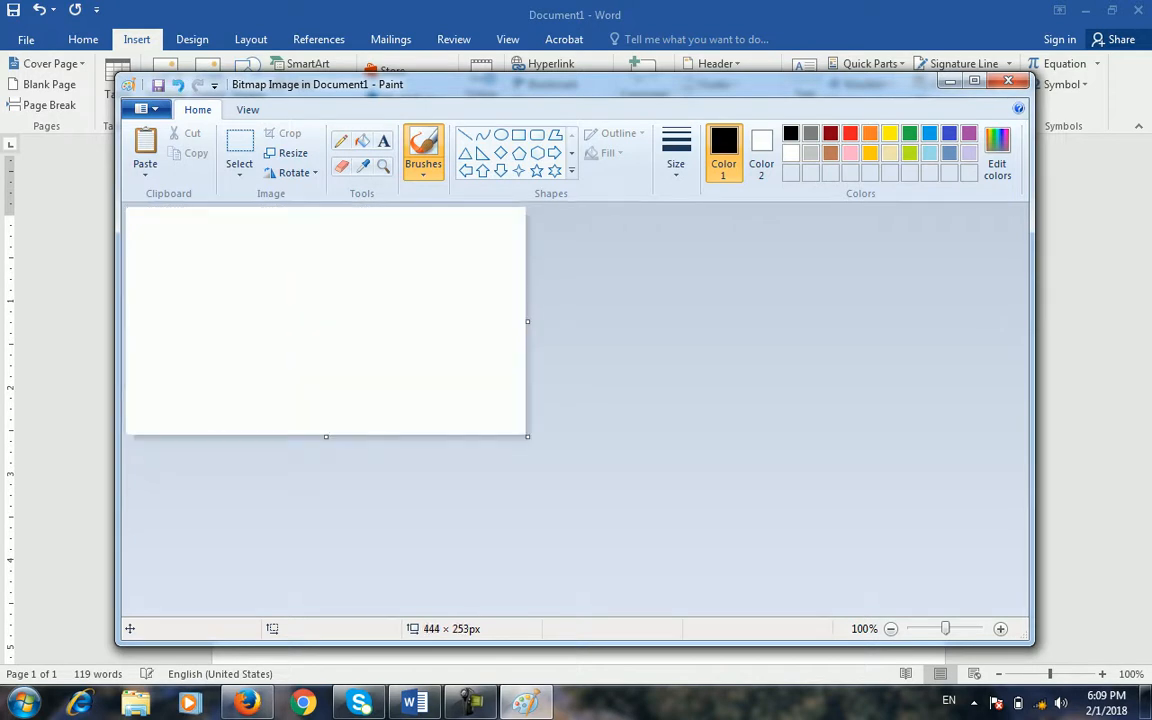
left_click(518, 134)
mouse_move(140, 267)
left_mouse_down()
mouse_move(199, 317)
mouse_move(344, 382)
left_mouse_up()
left_click_drag(245, 229, 441, 348)
left_click(1008, 81)
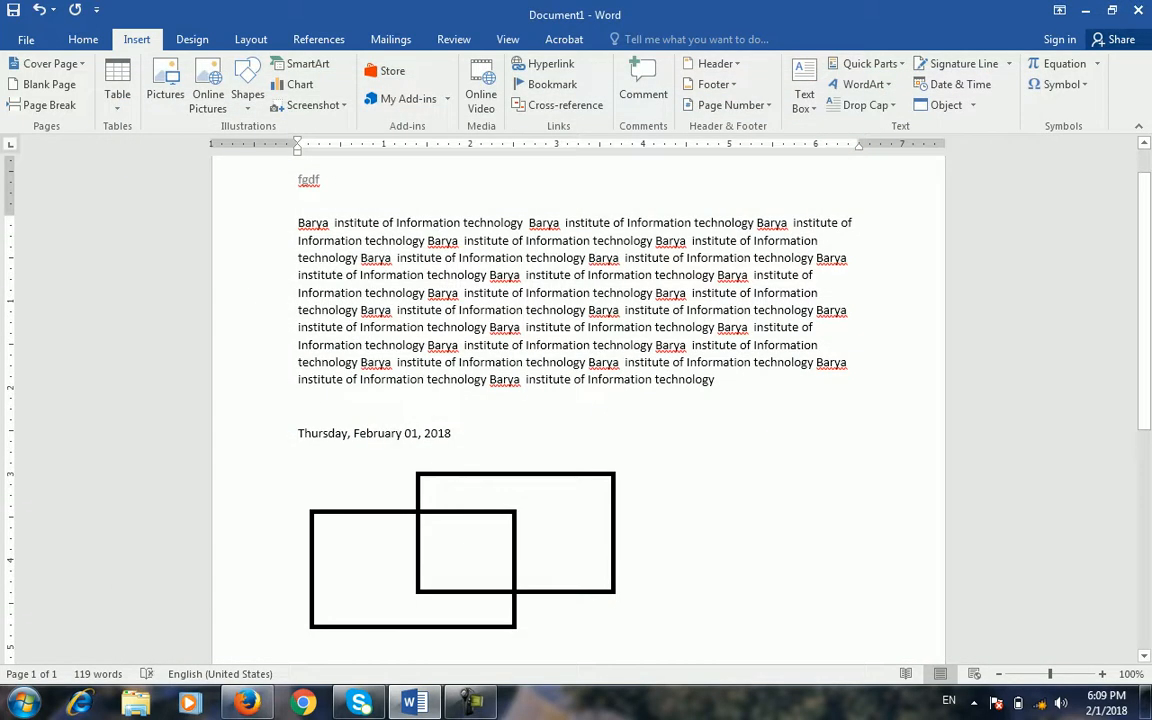
Reopen the embedded bitmap for editing, fill the overlap of the two rectangles with black, and return to the document.
left_click(192, 40)
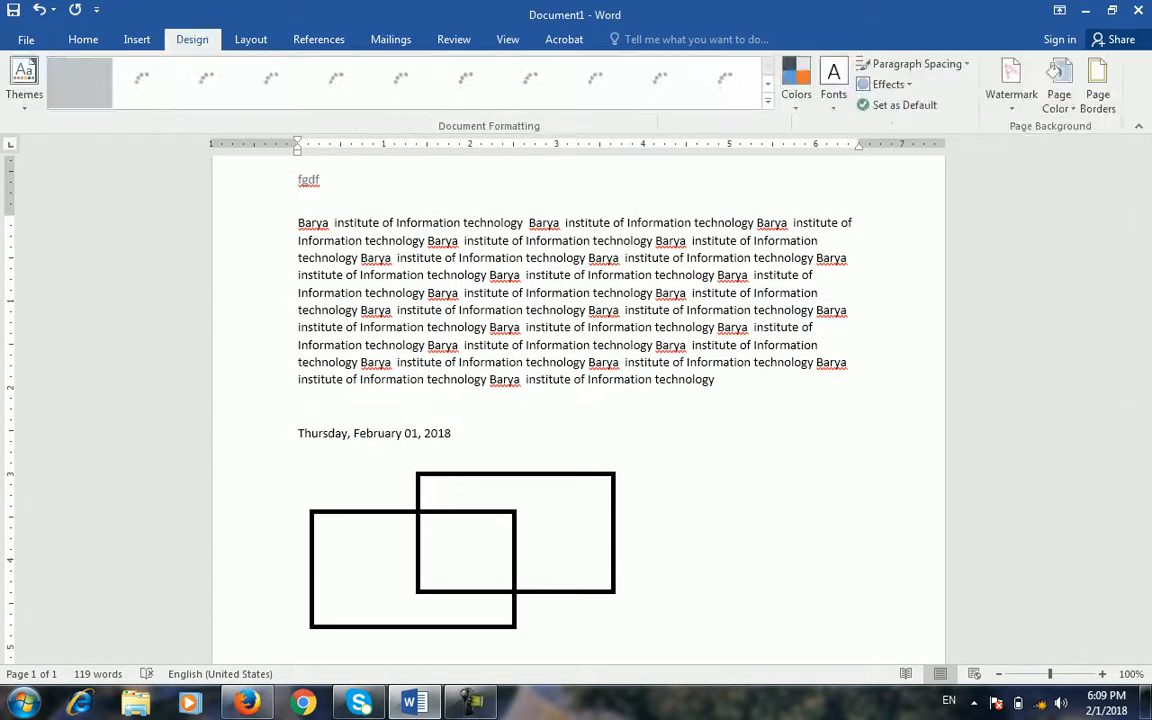
left_click(319, 40)
double_click(497, 553)
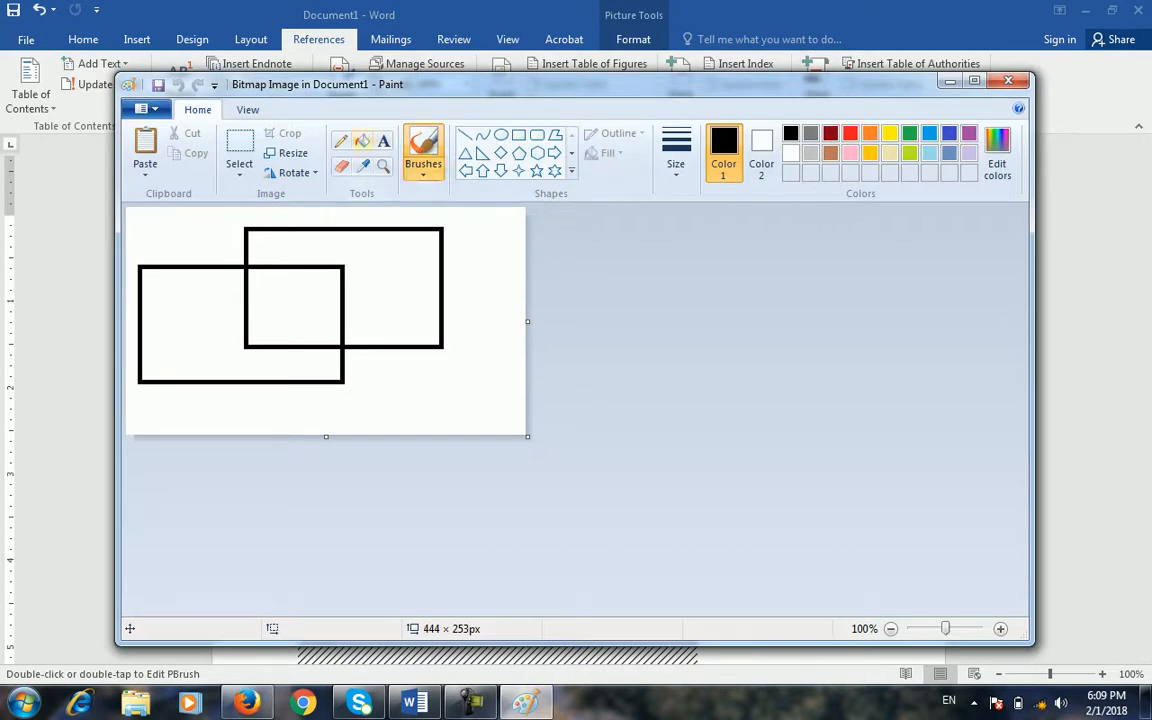
left_click(362, 141)
left_click(315, 308)
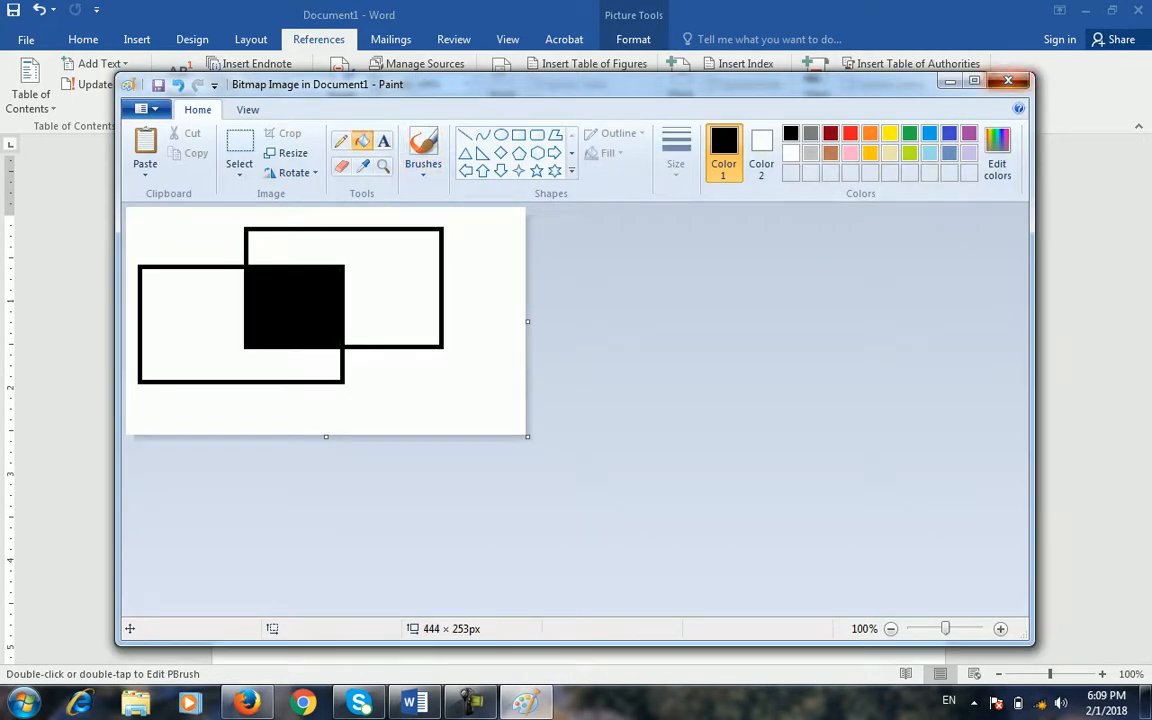
left_click(1008, 81)
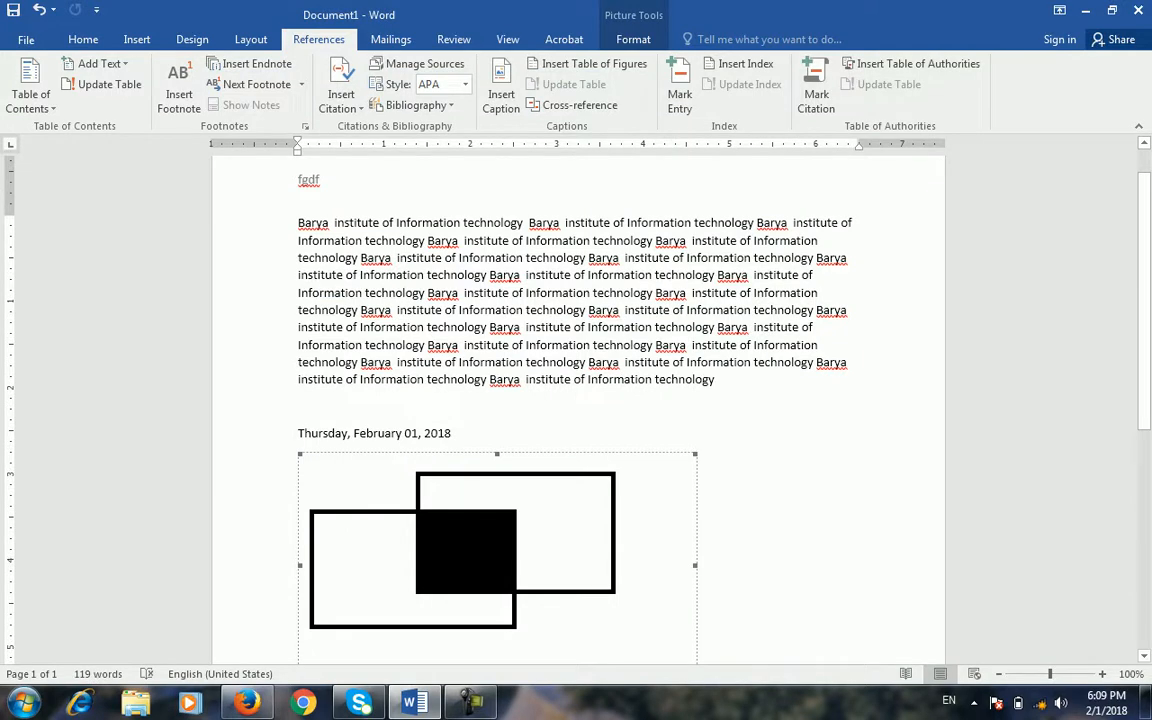
Delete the embedded bitmap drawing below the date.
scroll(697, 640, "down", 1)
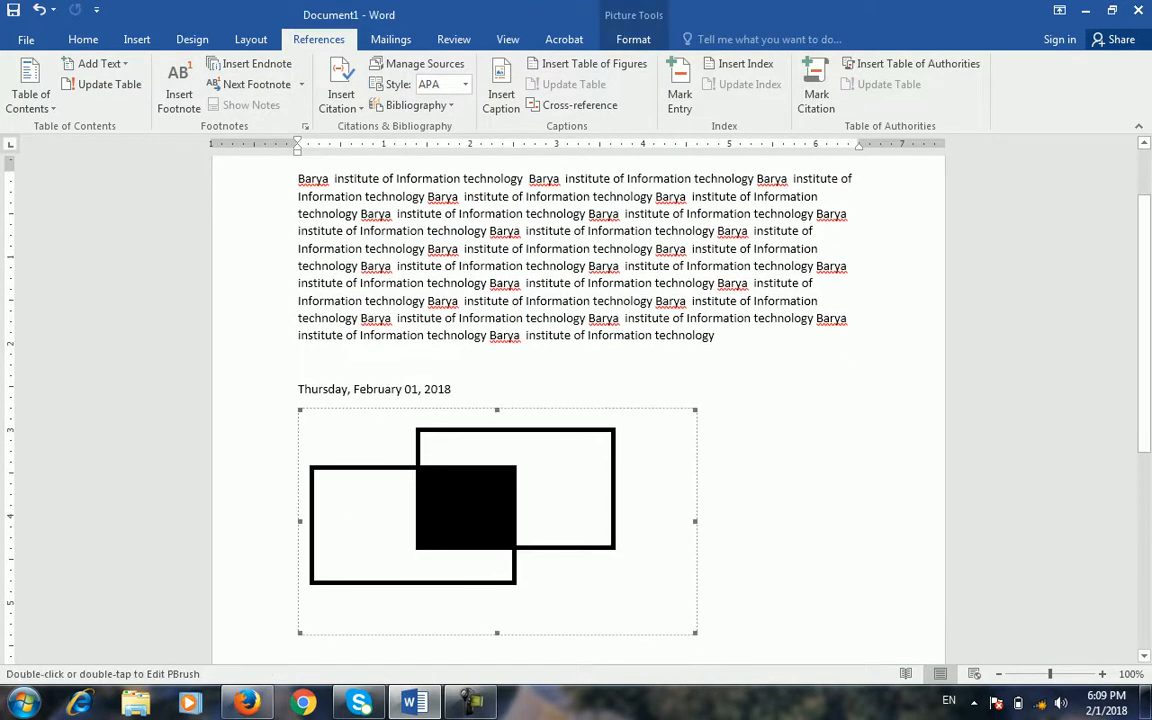
key("Delete")
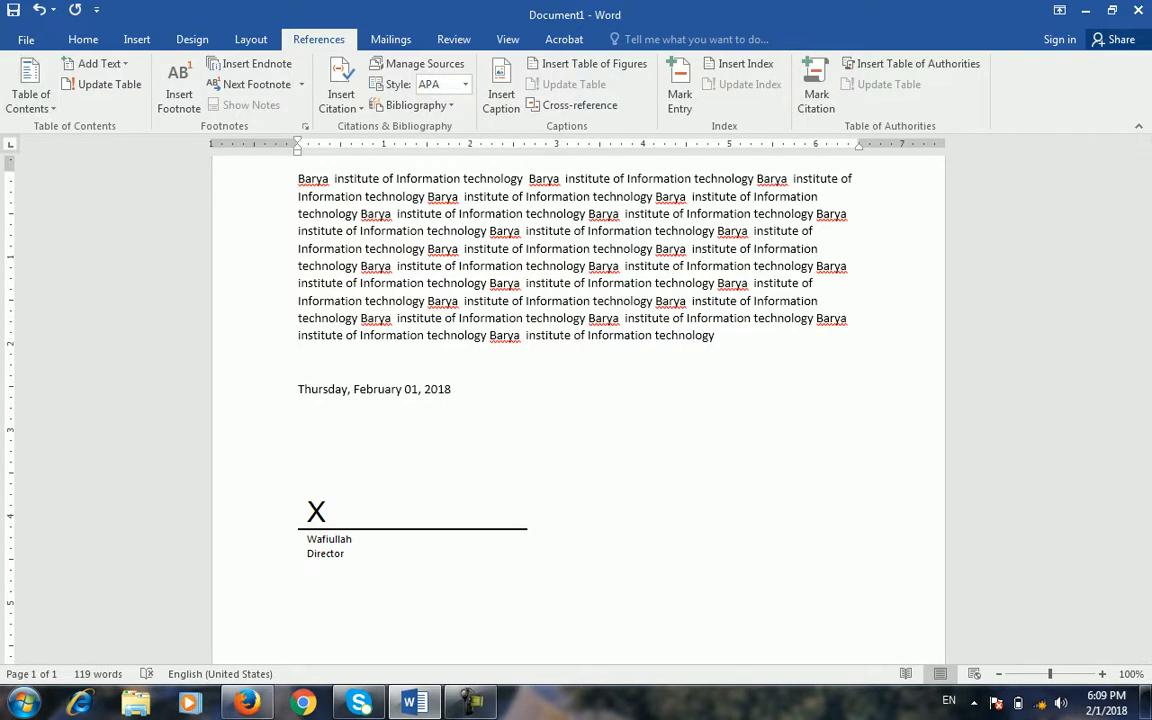
left_click(137, 40)
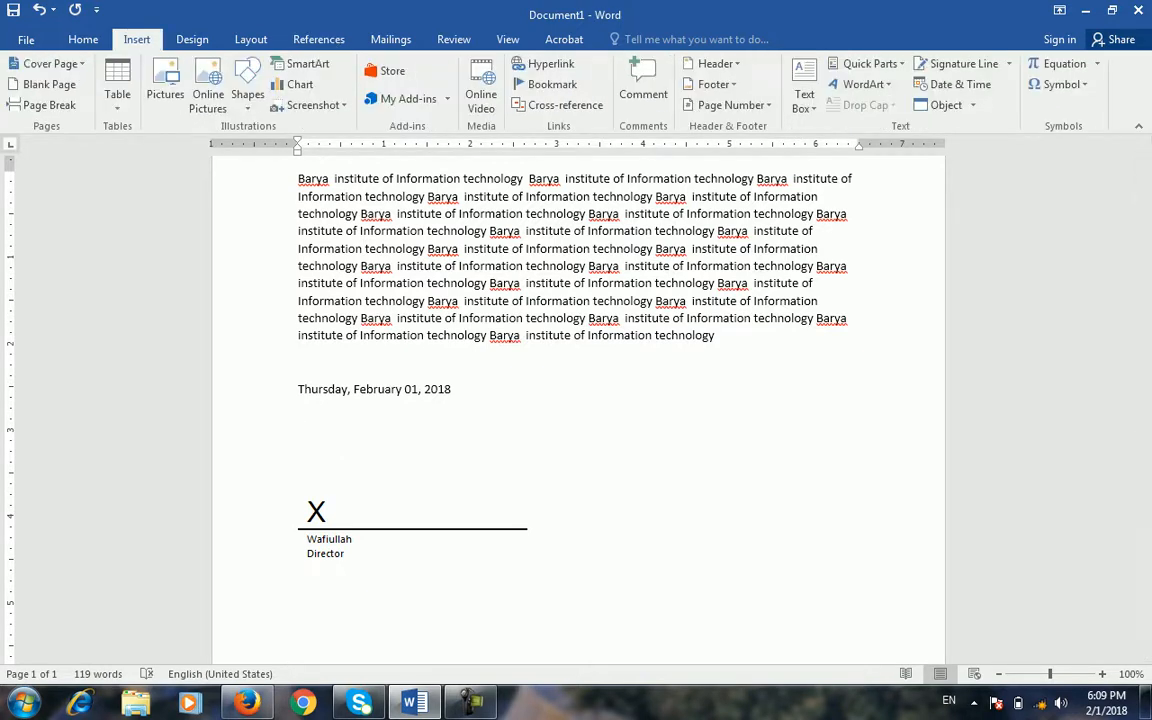
left_click(971, 105)
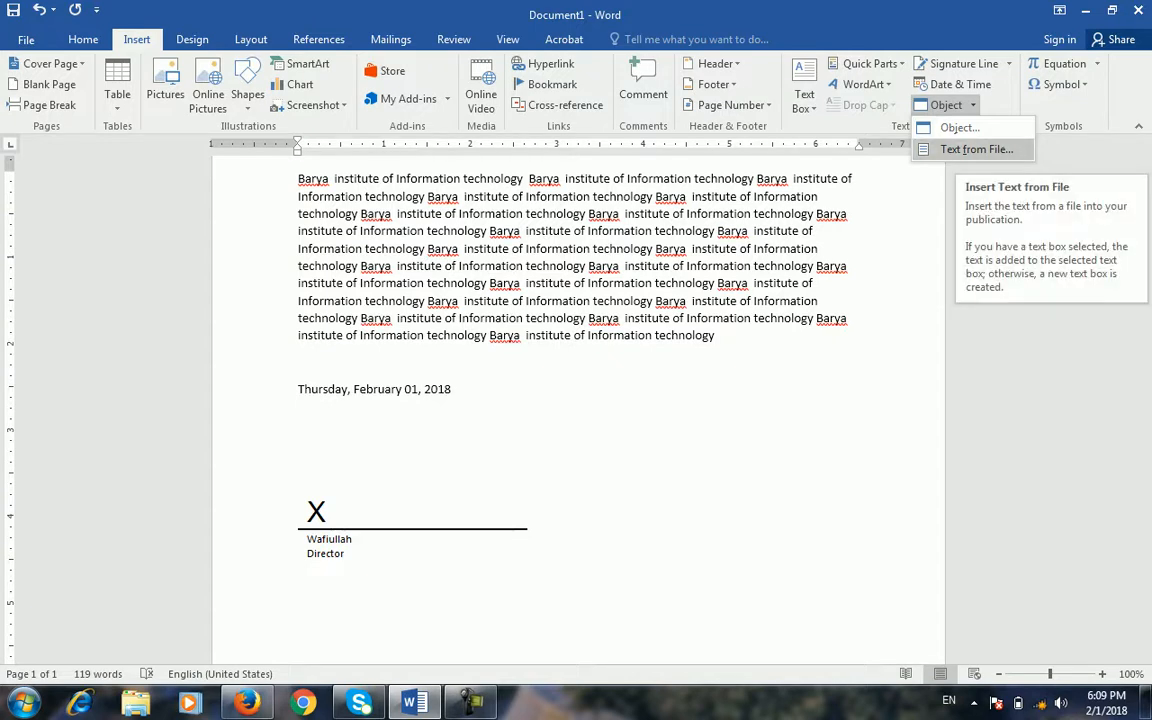
key("Escape")
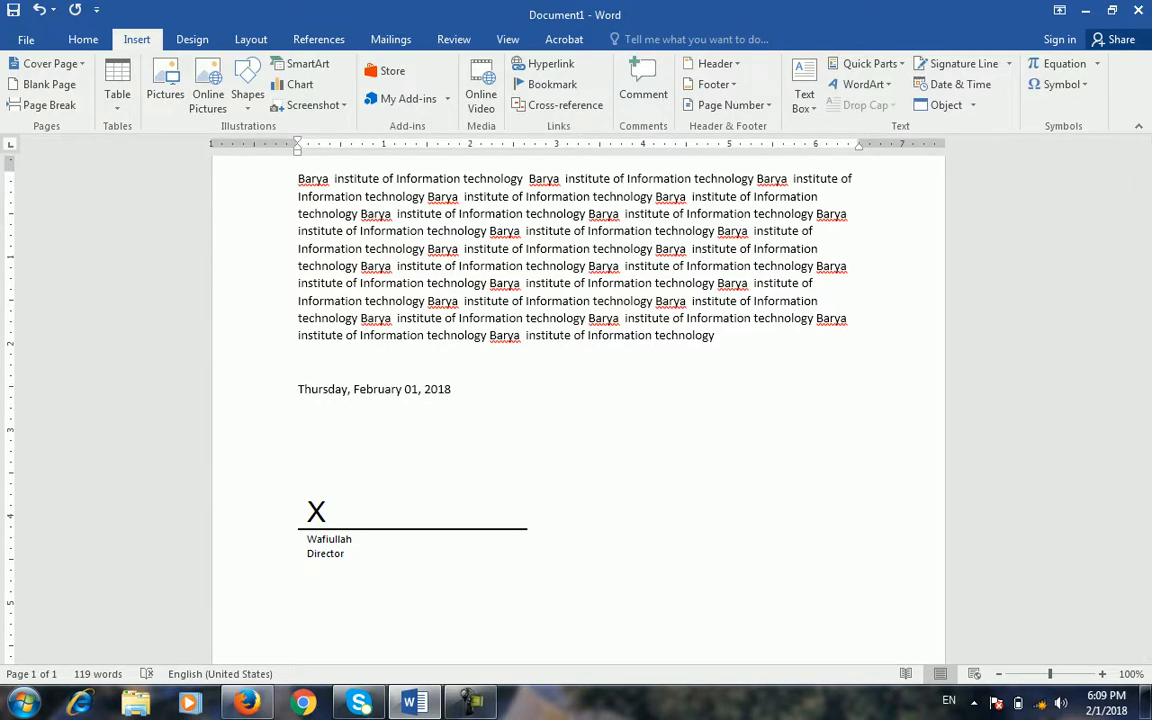
Close the Firefox window with both of its tabs, and switch back to the Word document.
left_click(1086, 11)
left_click(1127, 8)
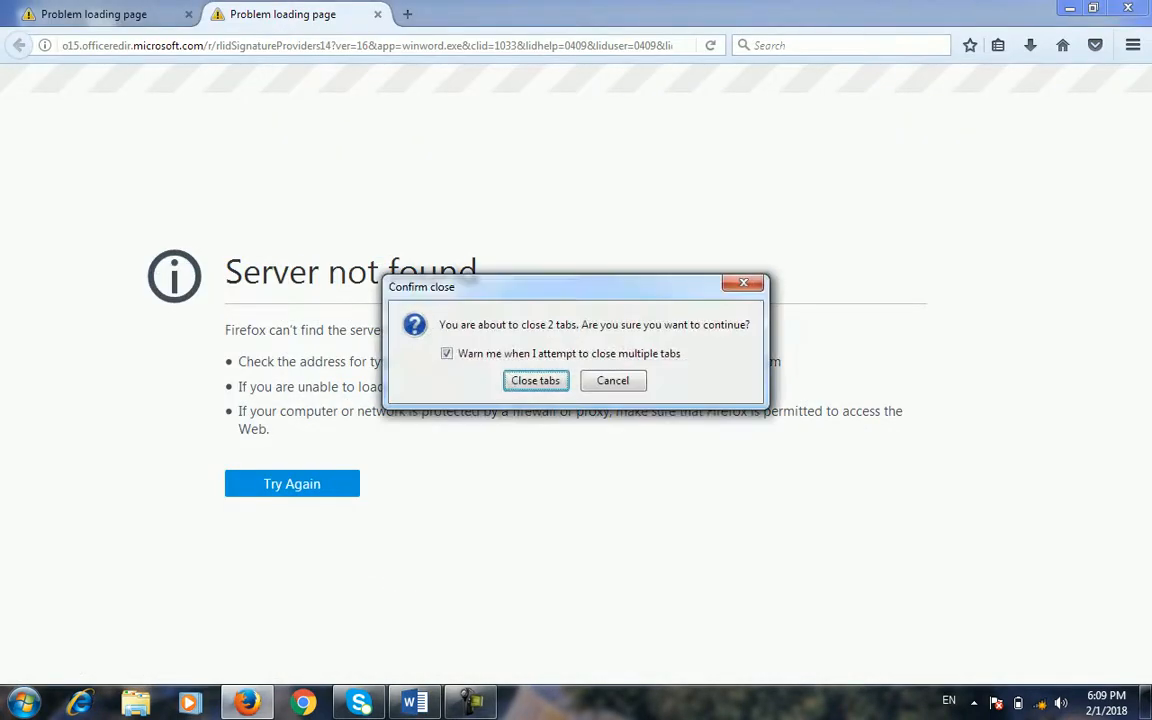
left_click(535, 381)
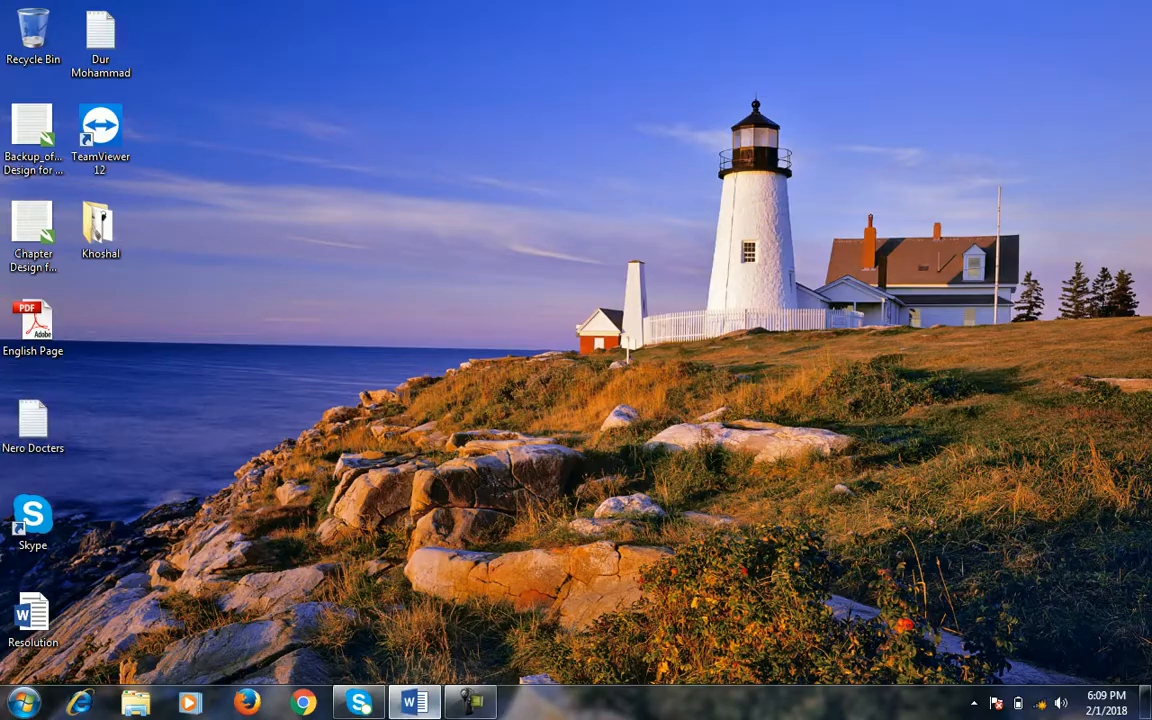
left_click(414, 703)
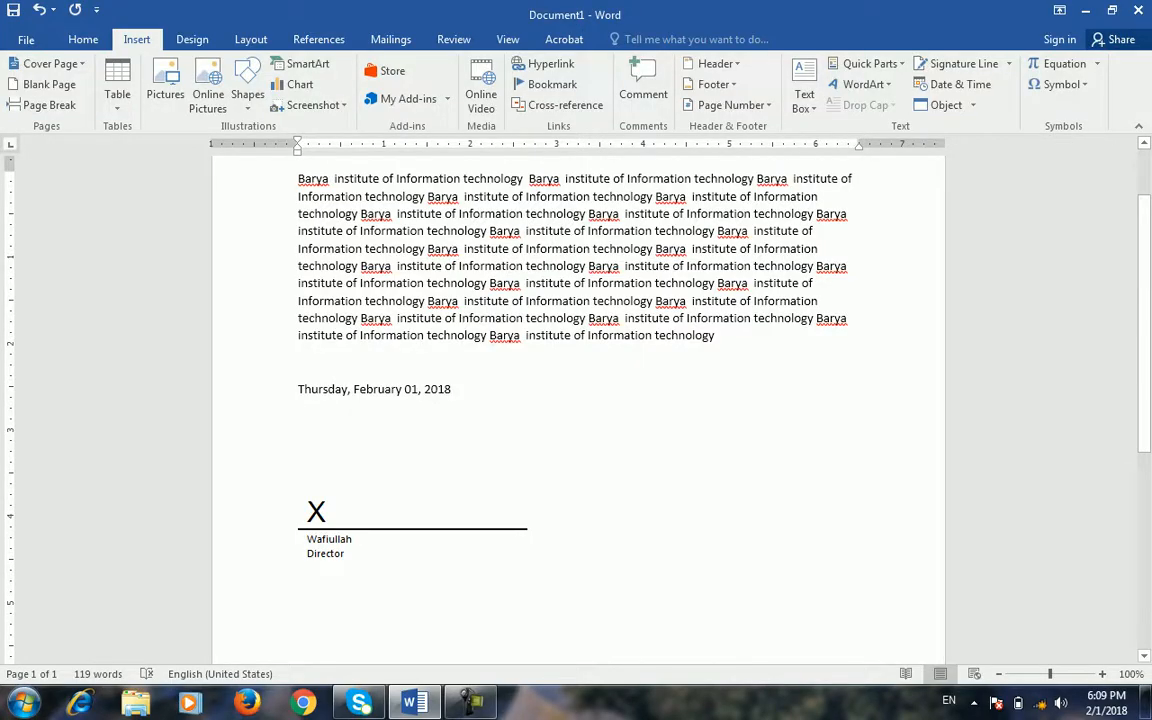
Insert the text of the Resolution Word file from the desktop two lines below the date, and look through the inserted pages.
left_click(298, 442)
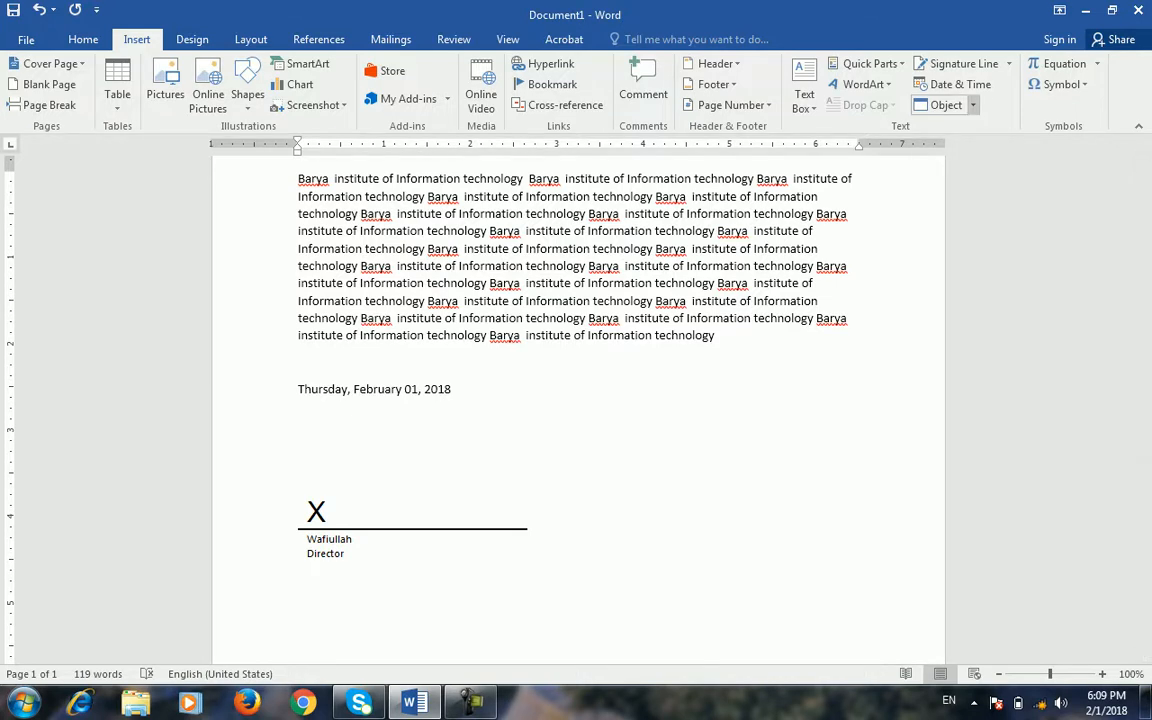
left_click(972, 105)
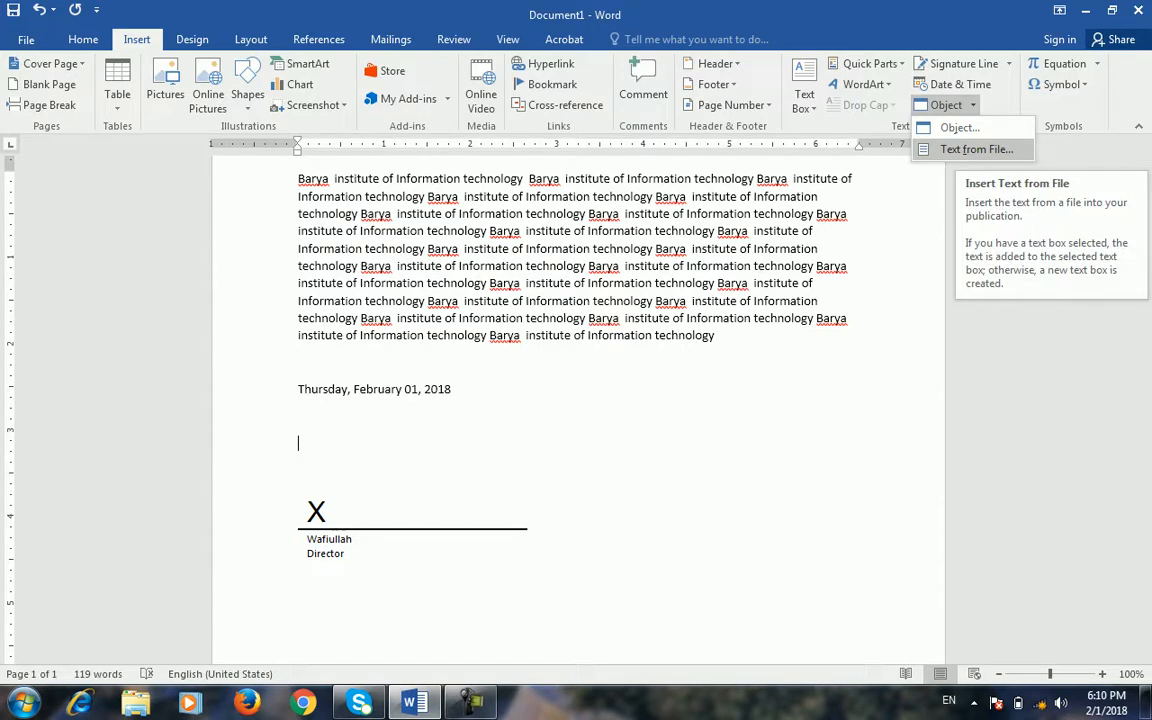
left_click(976, 149)
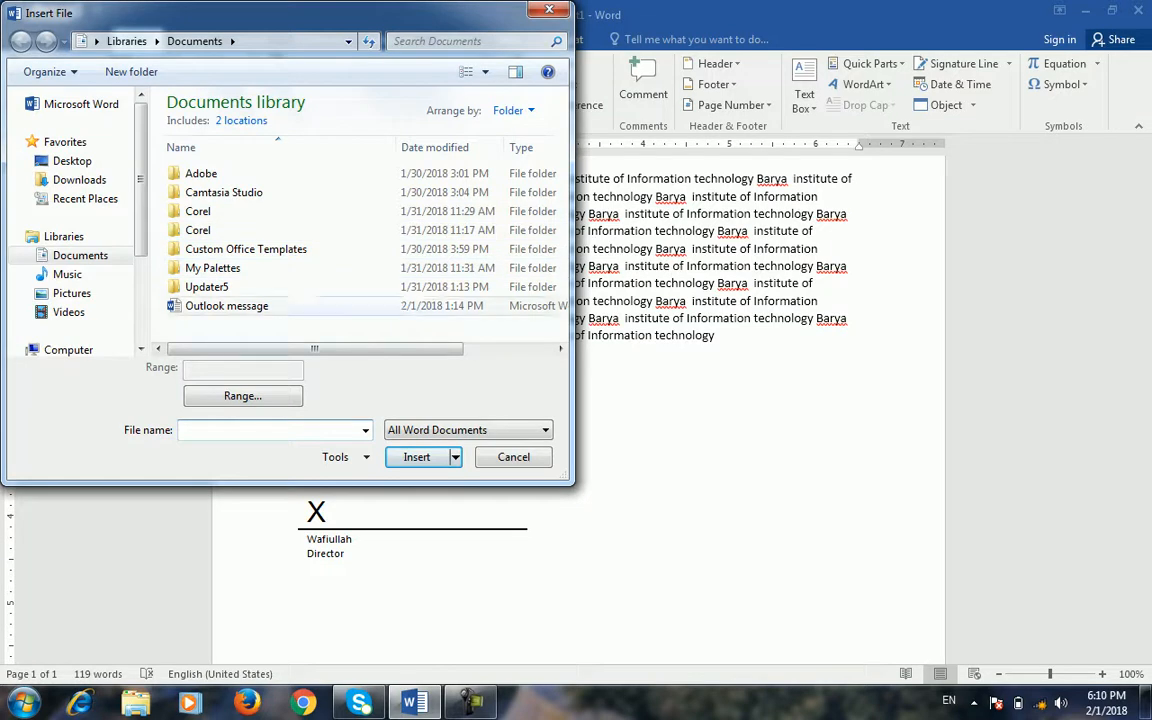
left_click(72, 161)
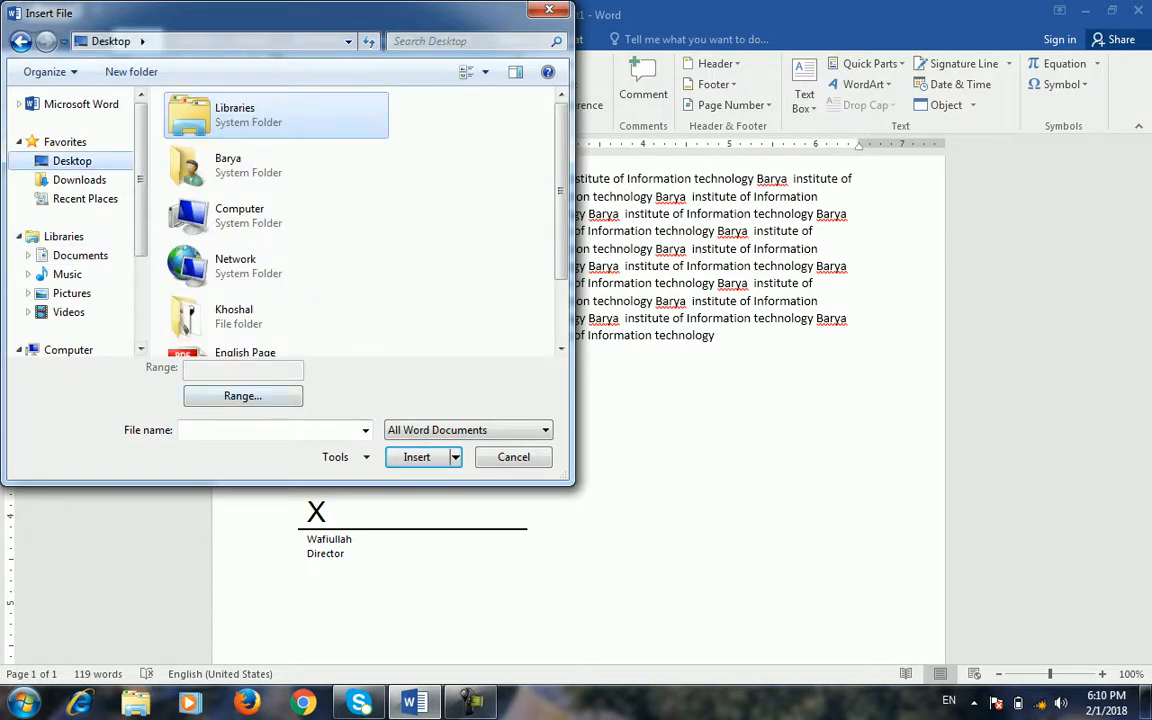
scroll(280, 335, "down", 2)
double_click(275, 332)
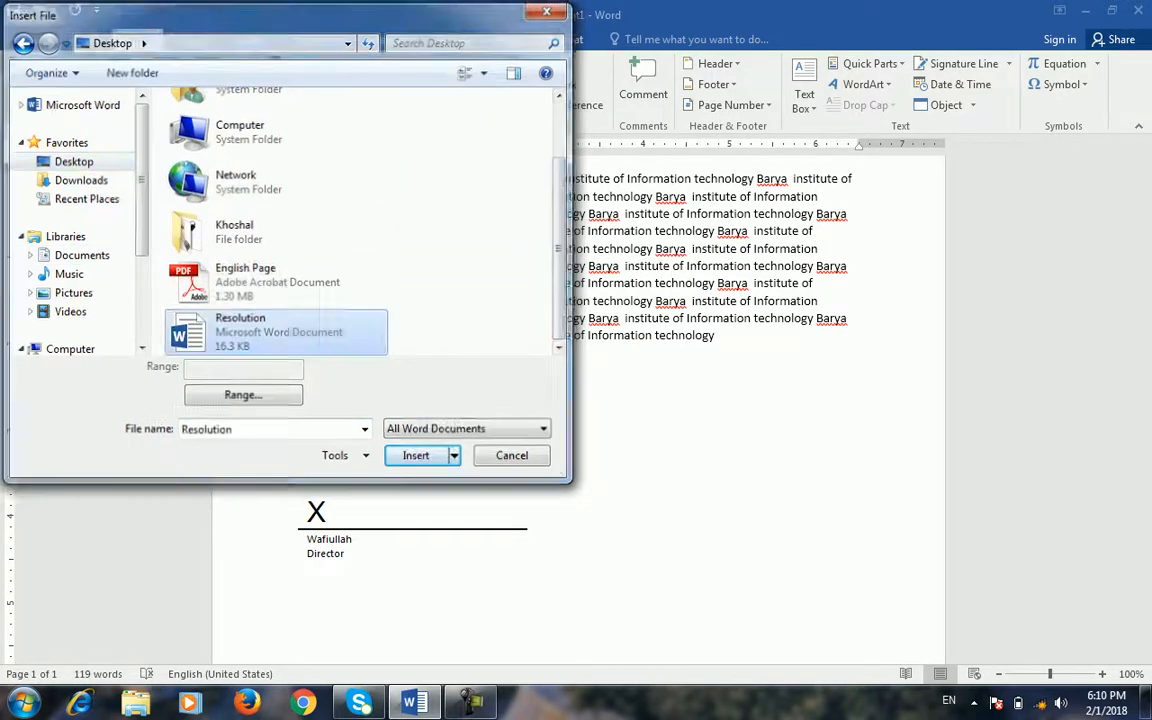
scroll(578, 400, "up", 3)
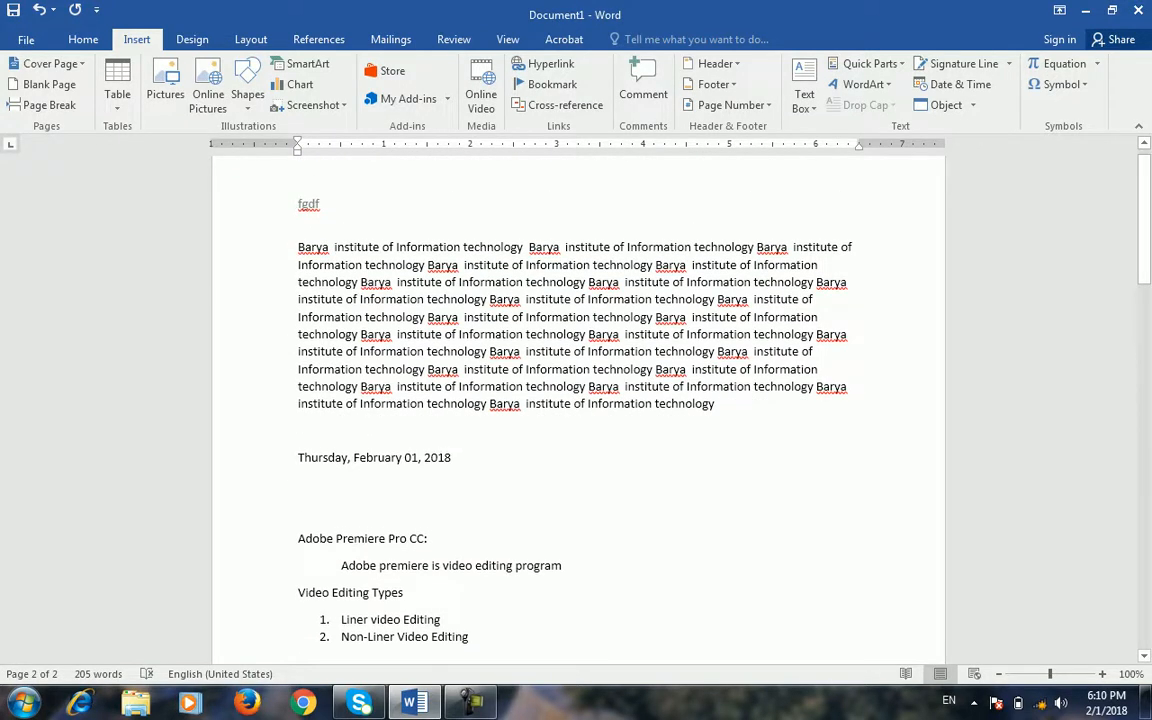
scroll(578, 400, "down", 15)
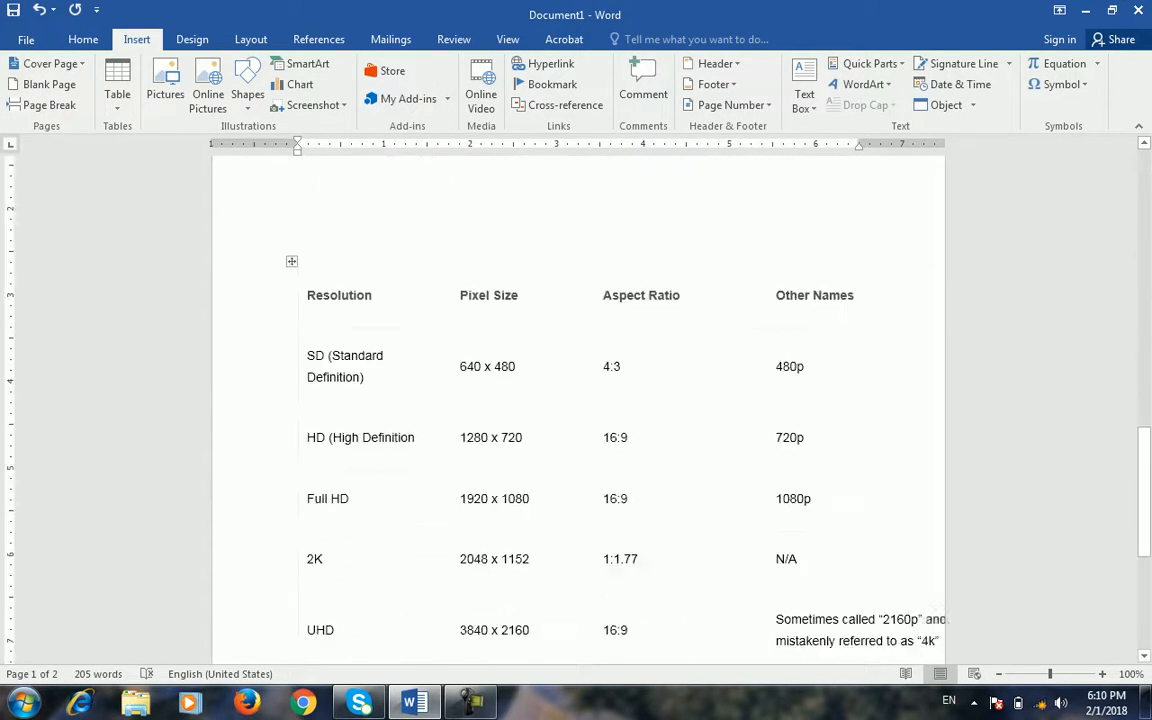
scroll(578, 400, "up", 15)
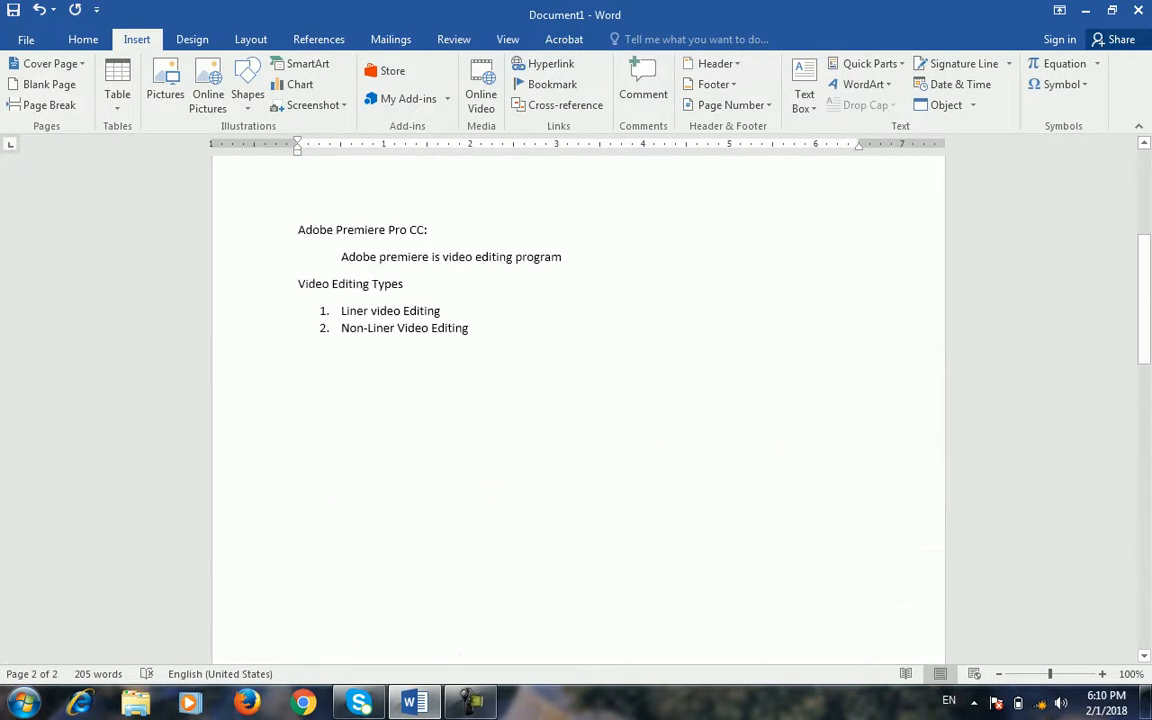
left_click(972, 105)
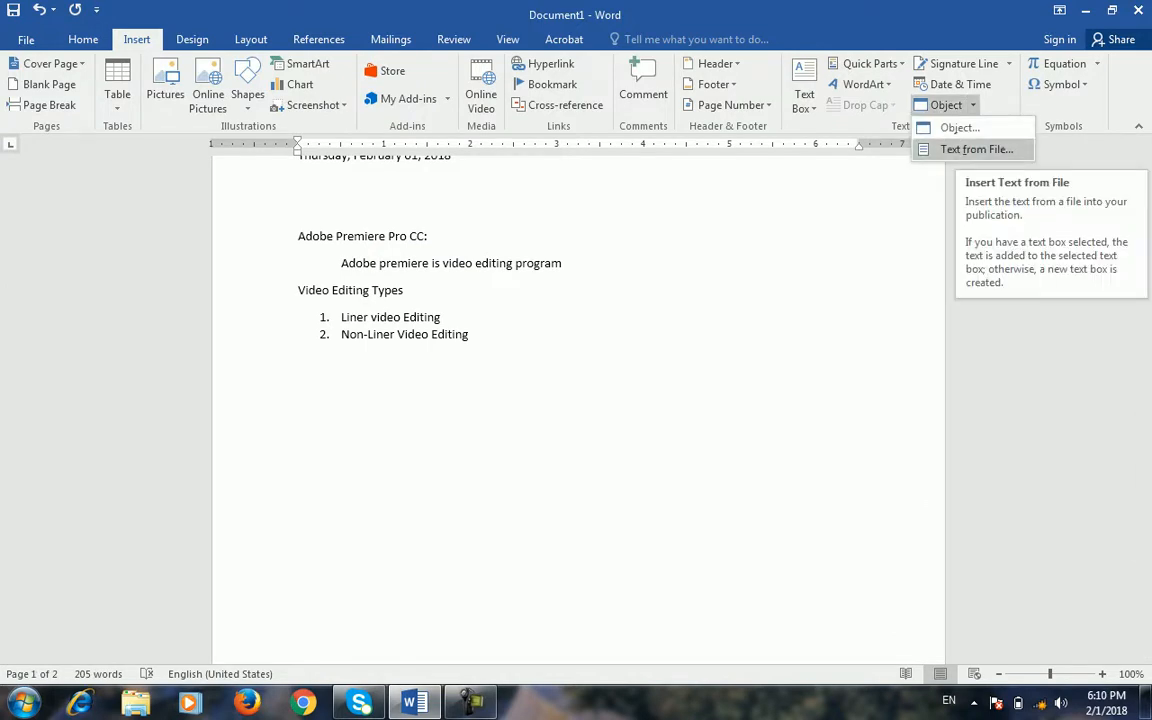
left_click(298, 386)
Add two blank lines between the date and the Adobe Premiere text, and insert the built-in Quadratic Formula equation there.
scroll(578, 400, "up", 6)
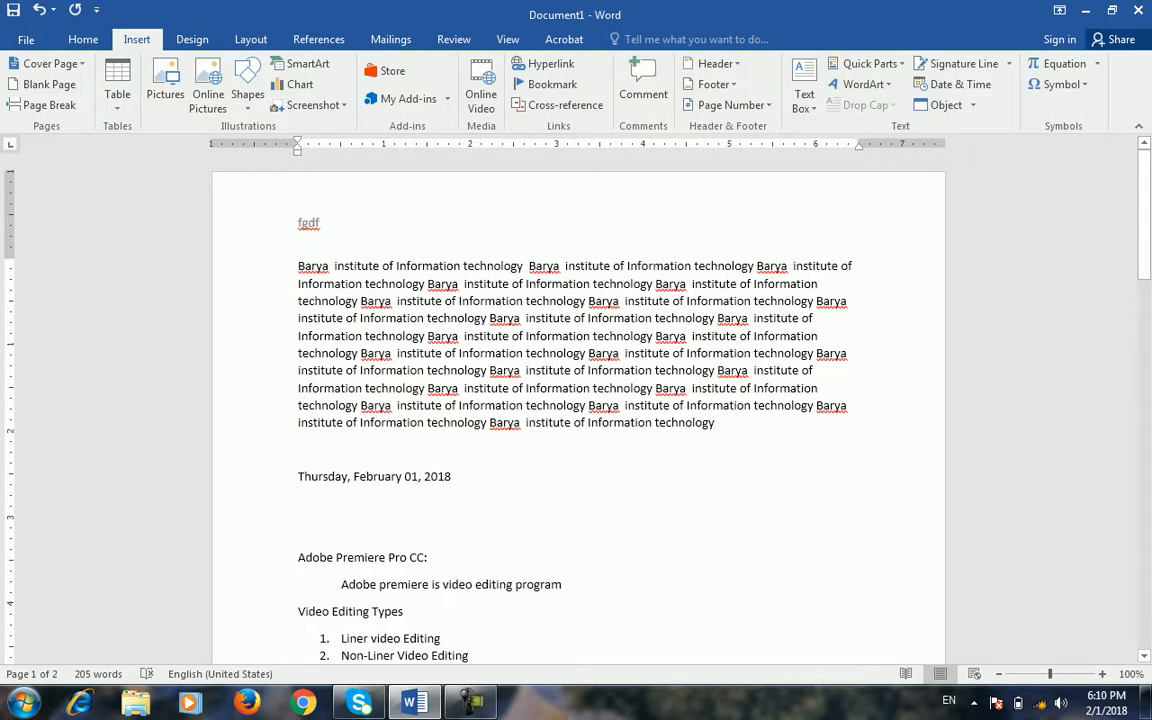
key("Return")
key("Return")
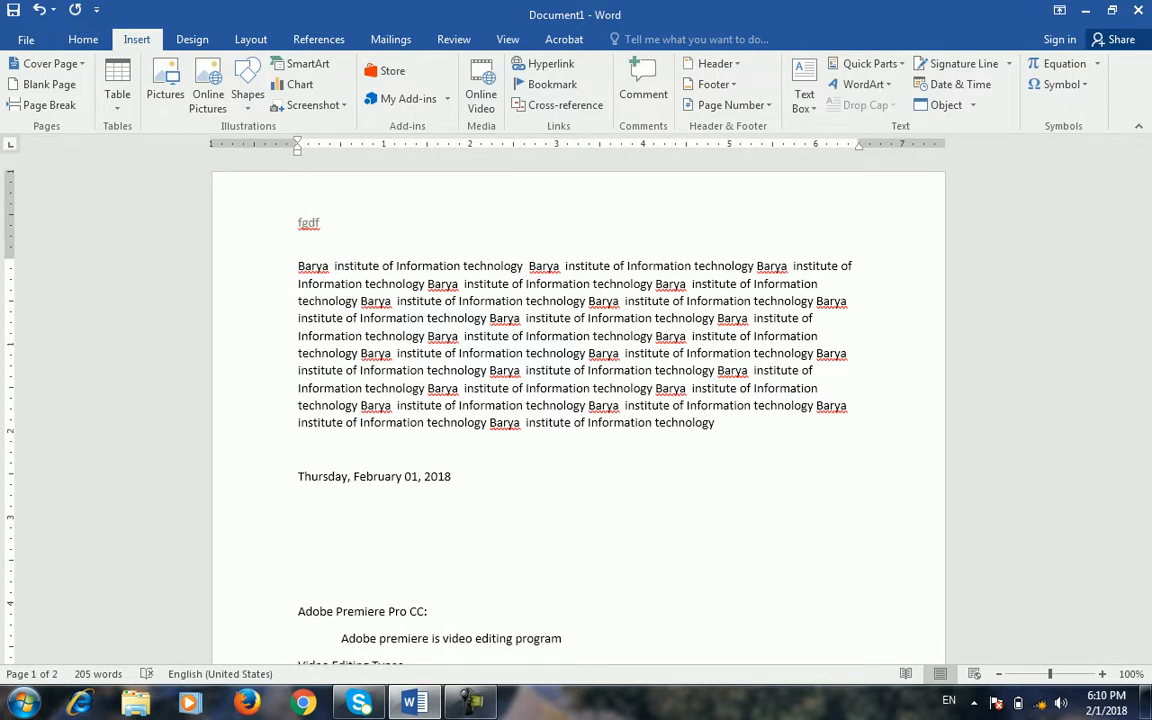
left_click(1096, 63)
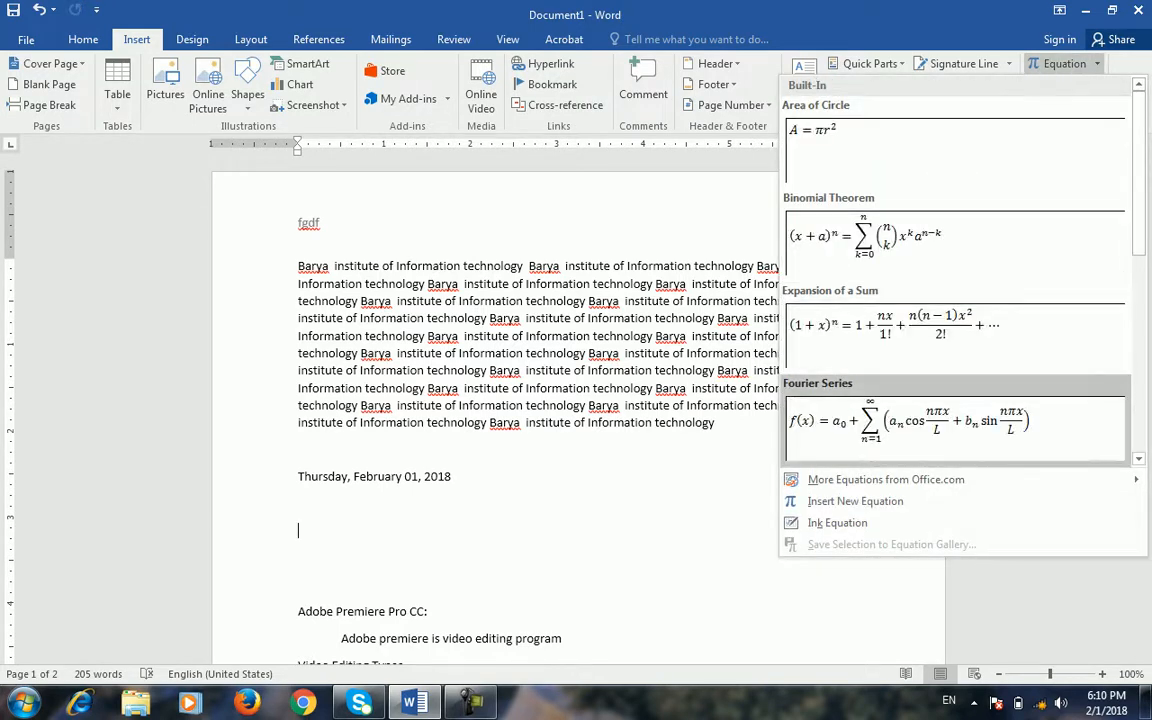
scroll(955, 210, "down", 5)
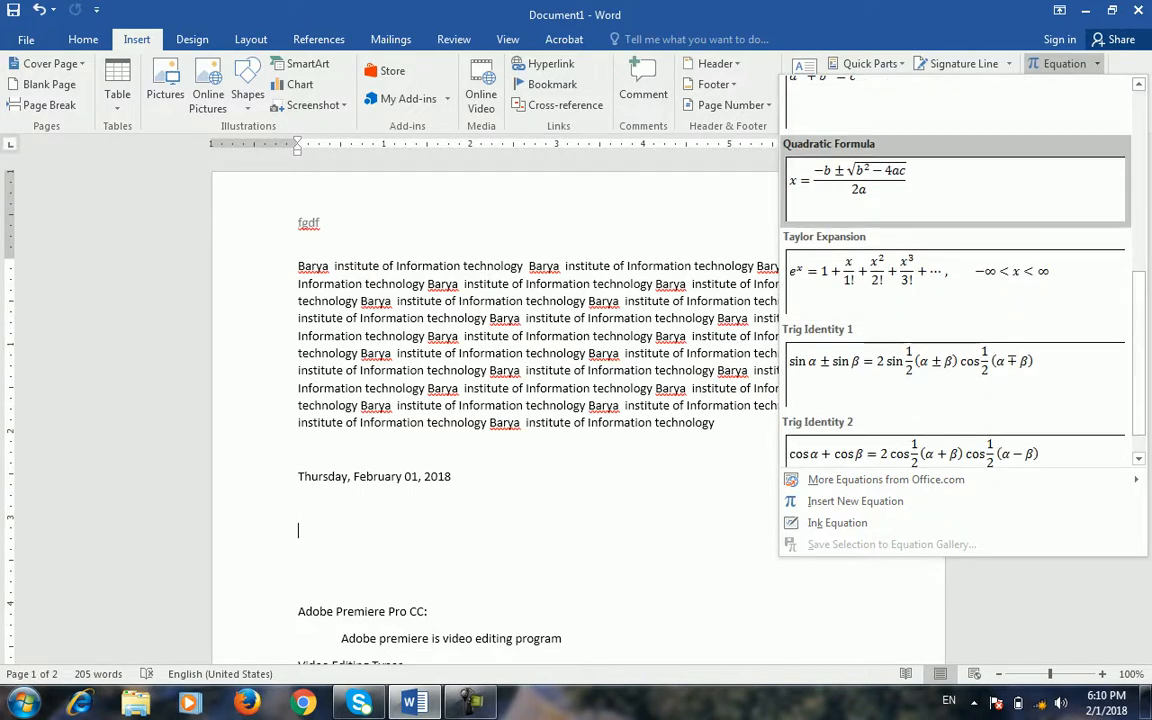
left_click(955, 185)
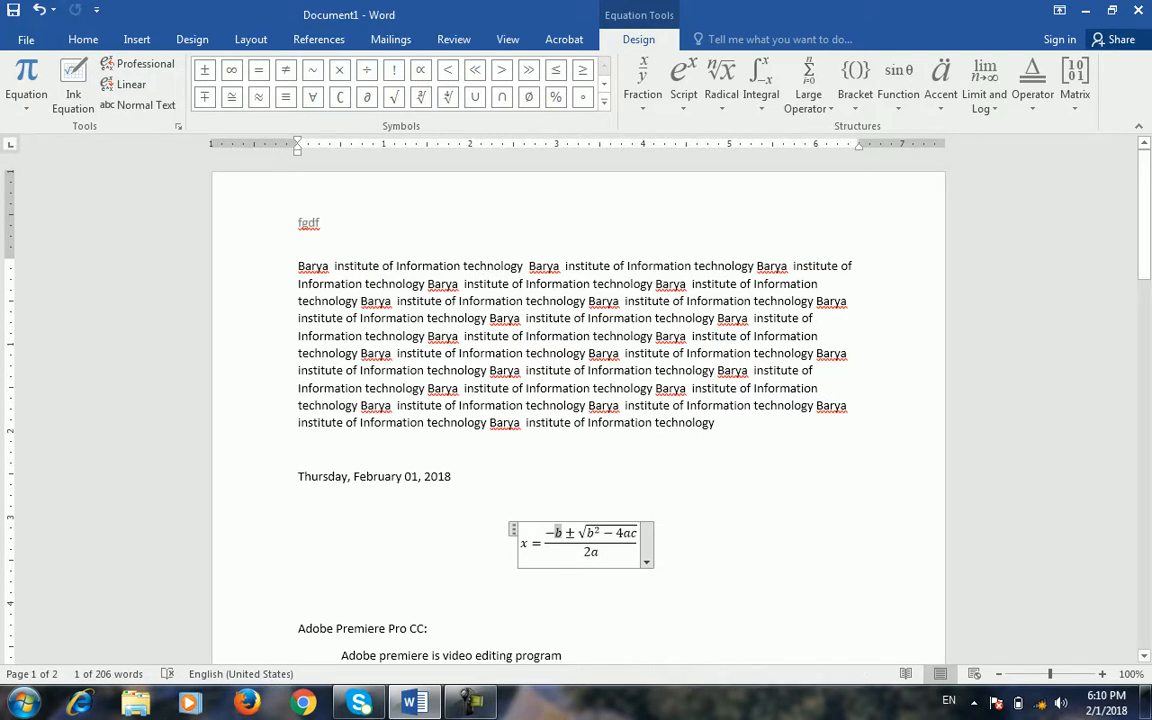
key("Left")
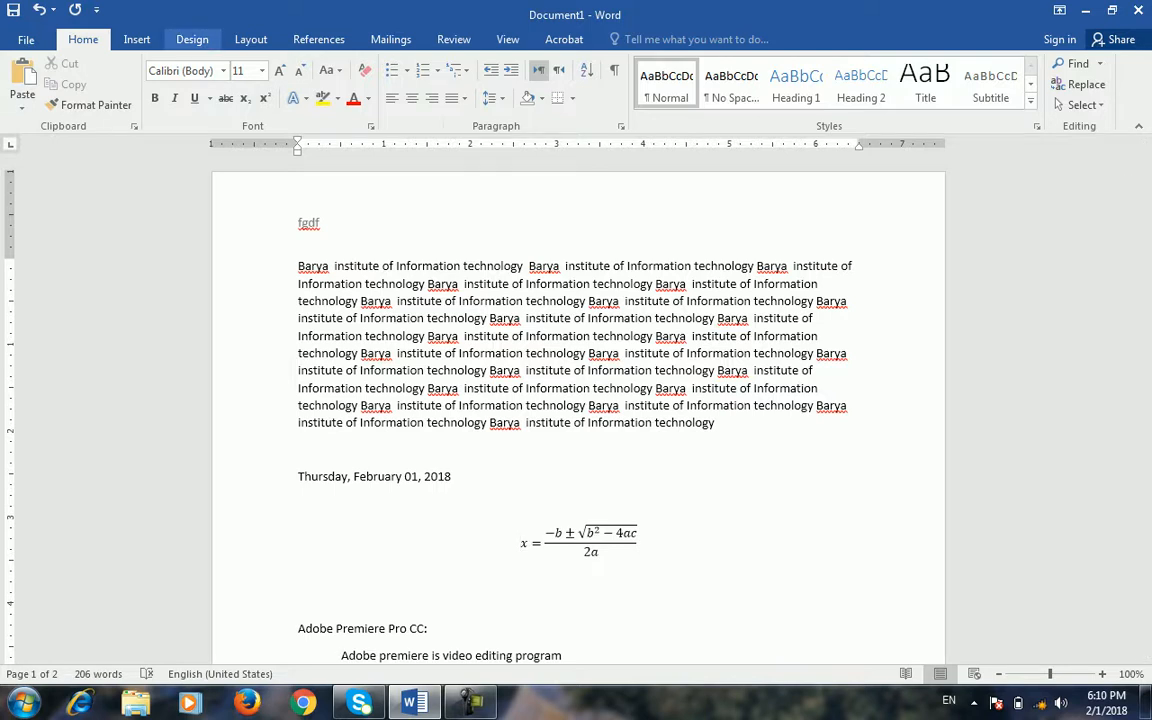
Insert the Sound Recording Copyright symbol (℗, character code 2117) directly before the quadratic equation.
left_click(137, 39)
left_click(1096, 63)
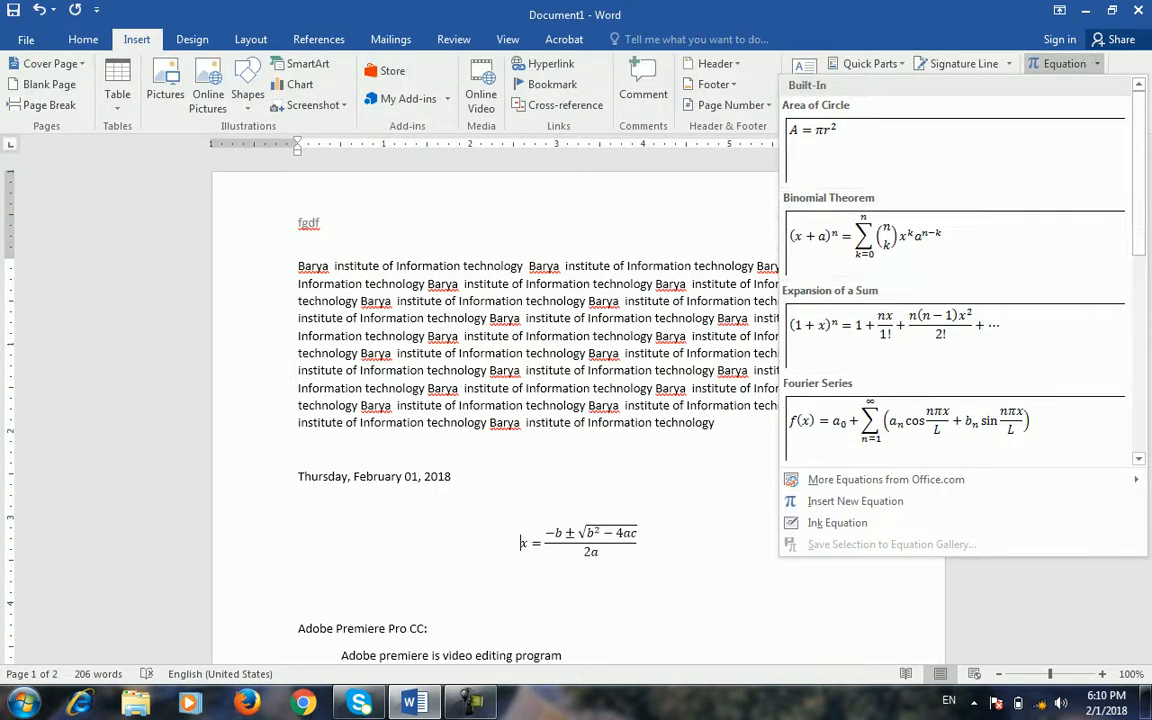
key("Escape")
left_click(1062, 84)
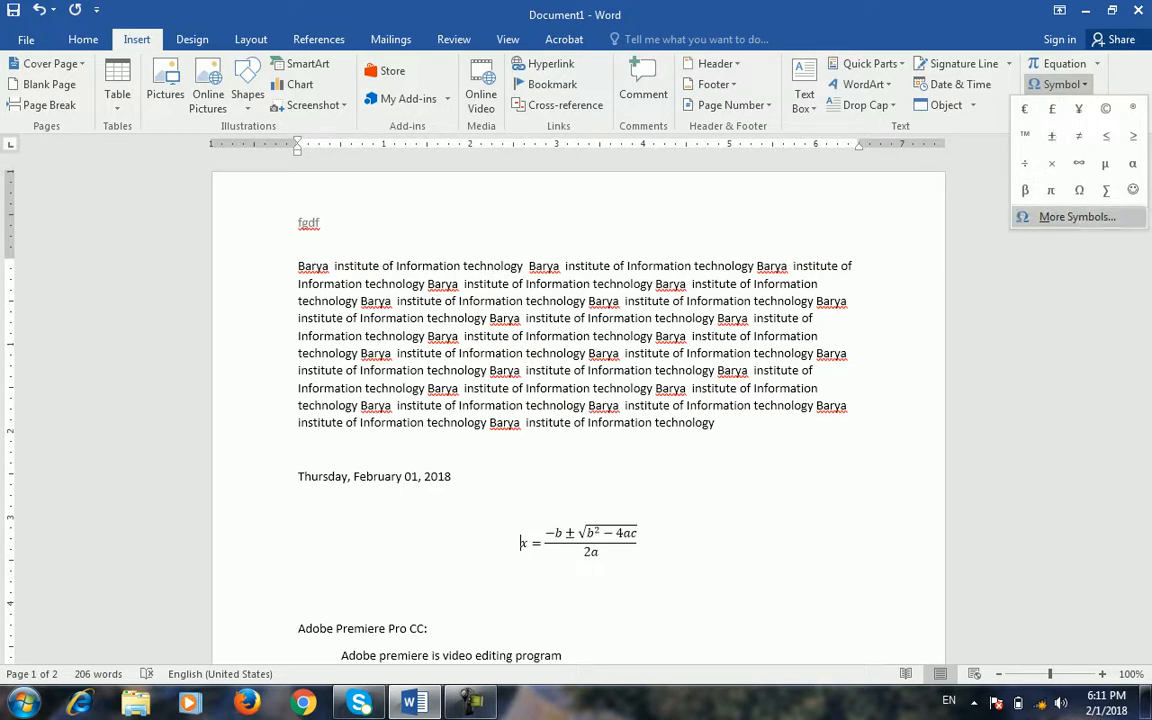
left_click(1075, 217)
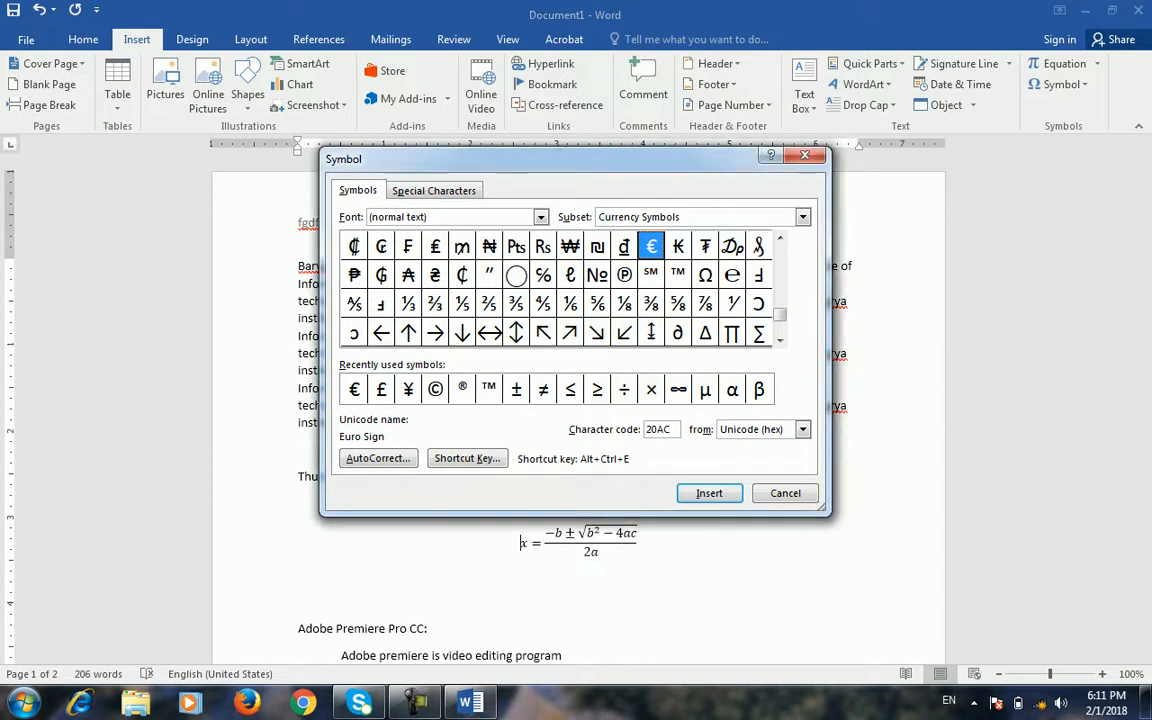
left_click(624, 303)
left_click(624, 274)
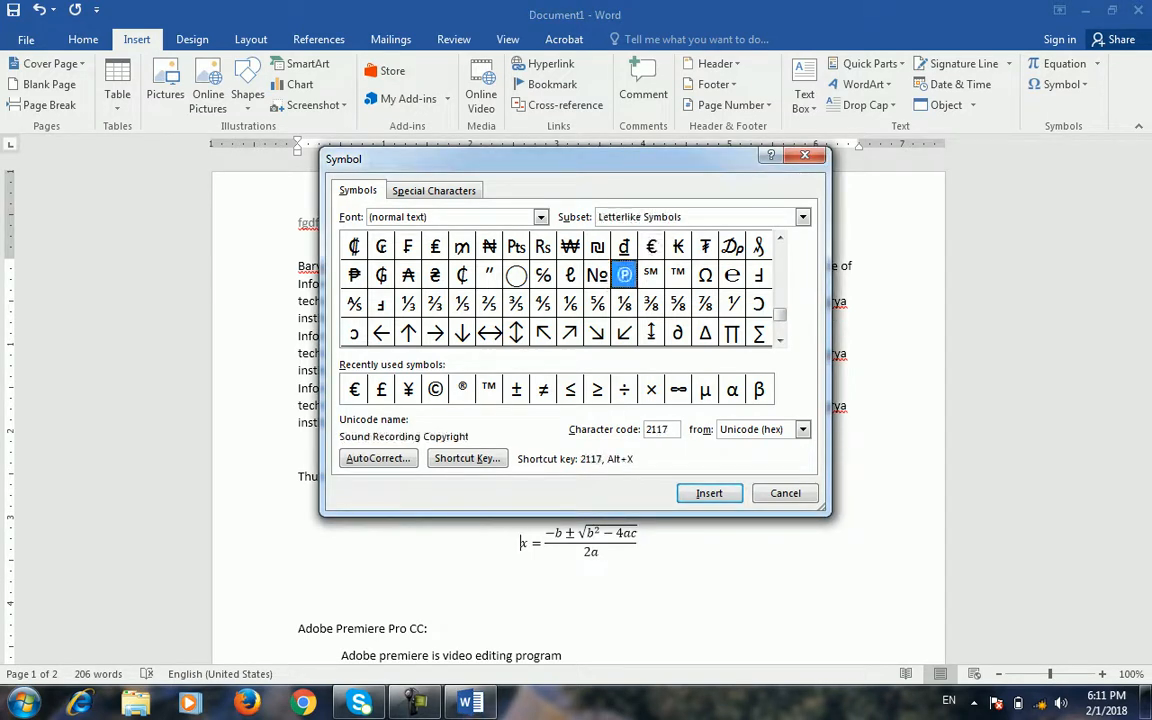
key("Return")
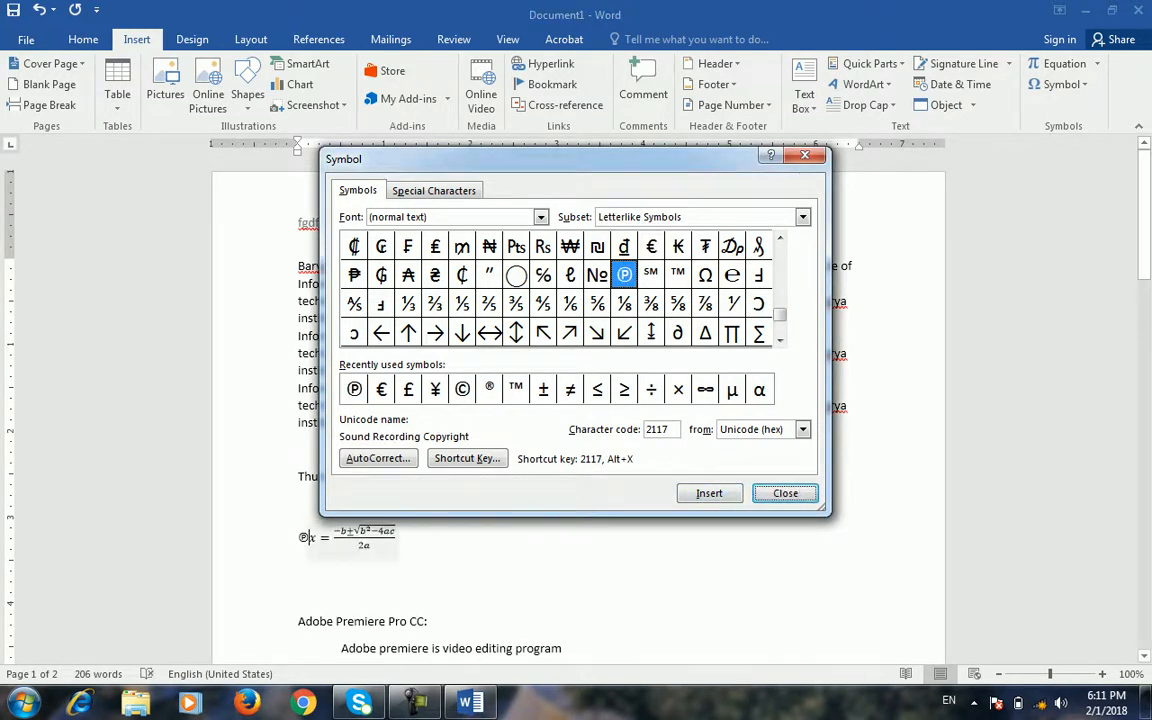
key("Escape")
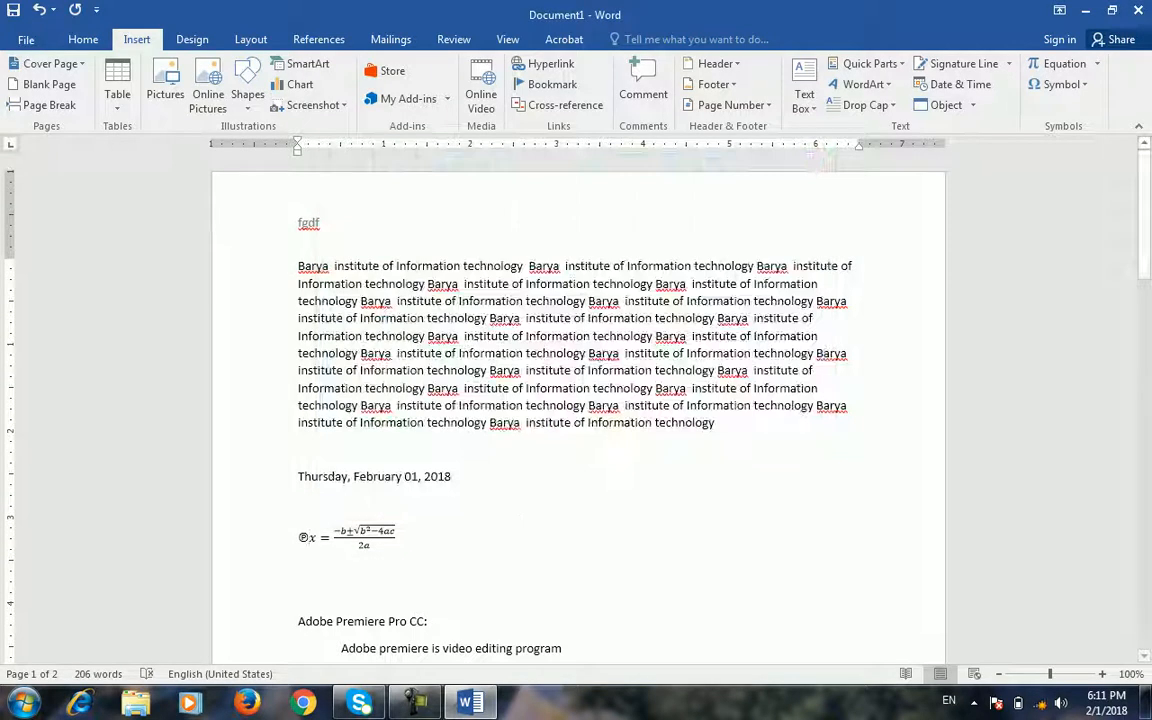